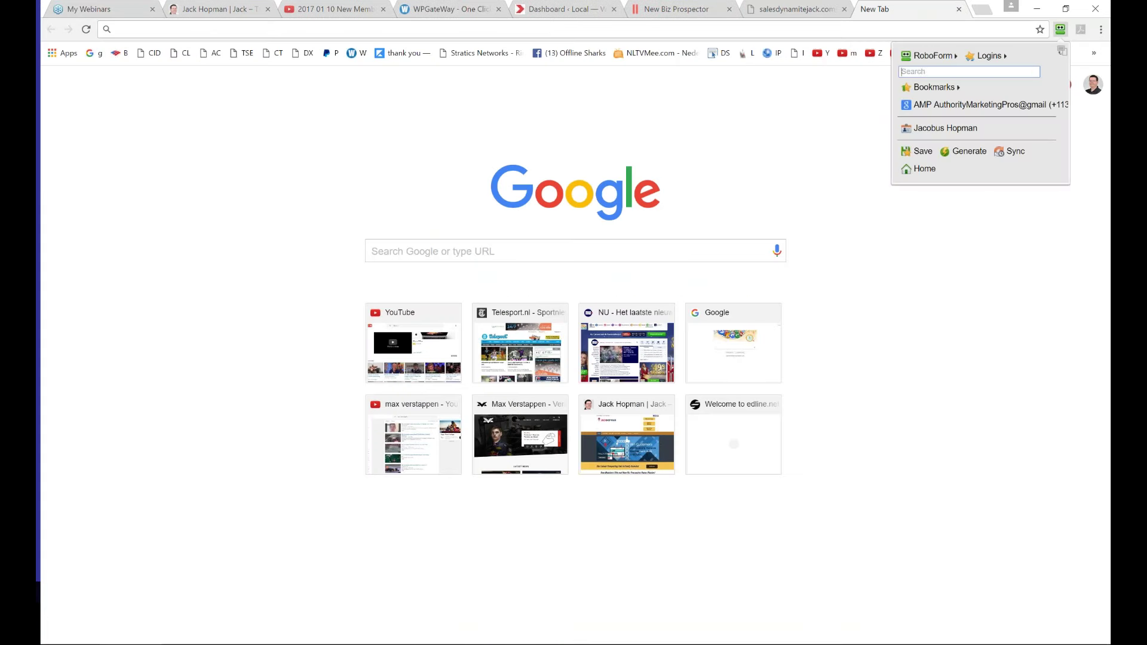
Step: Filter the RoboForm saved logins to those matching 'p'
{"action": "type", "text": "p"}
Step: Log in to Local Theme Jack with the RoboForm login and look over the members dashboard menus
{"action": "key", "text": "Return"}
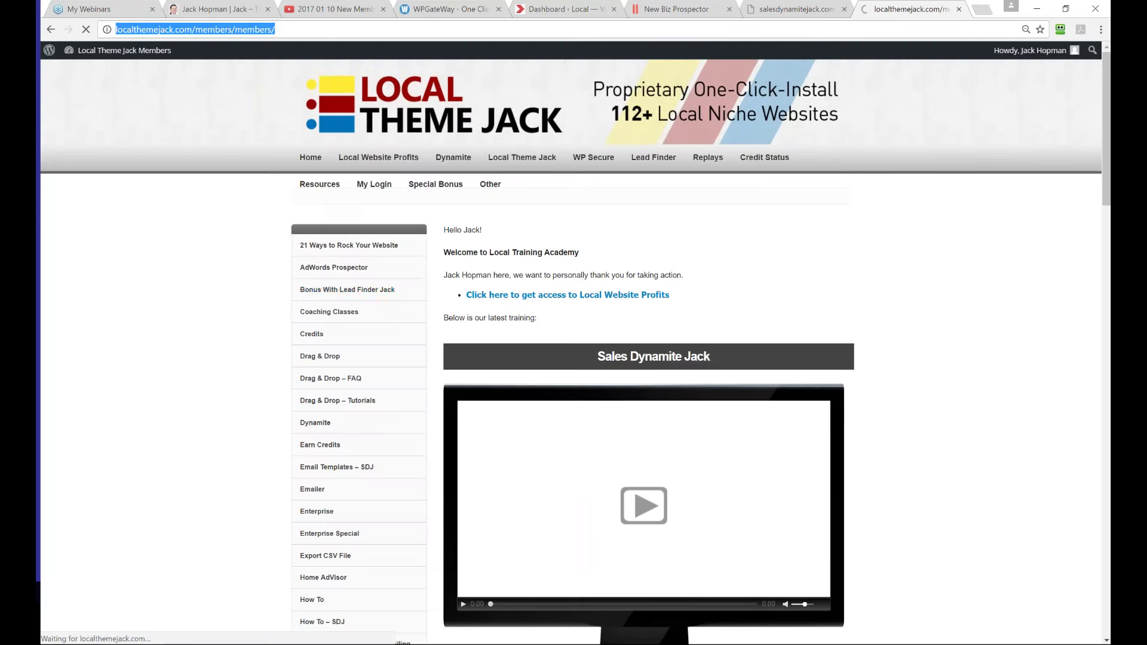
{"action": "scroll", "coordinate": [263, 359], "scroll_direction": "down", "scroll_amount": 3}
{"action": "scroll", "coordinate": [263, 359], "scroll_direction": "up", "scroll_amount": 3}
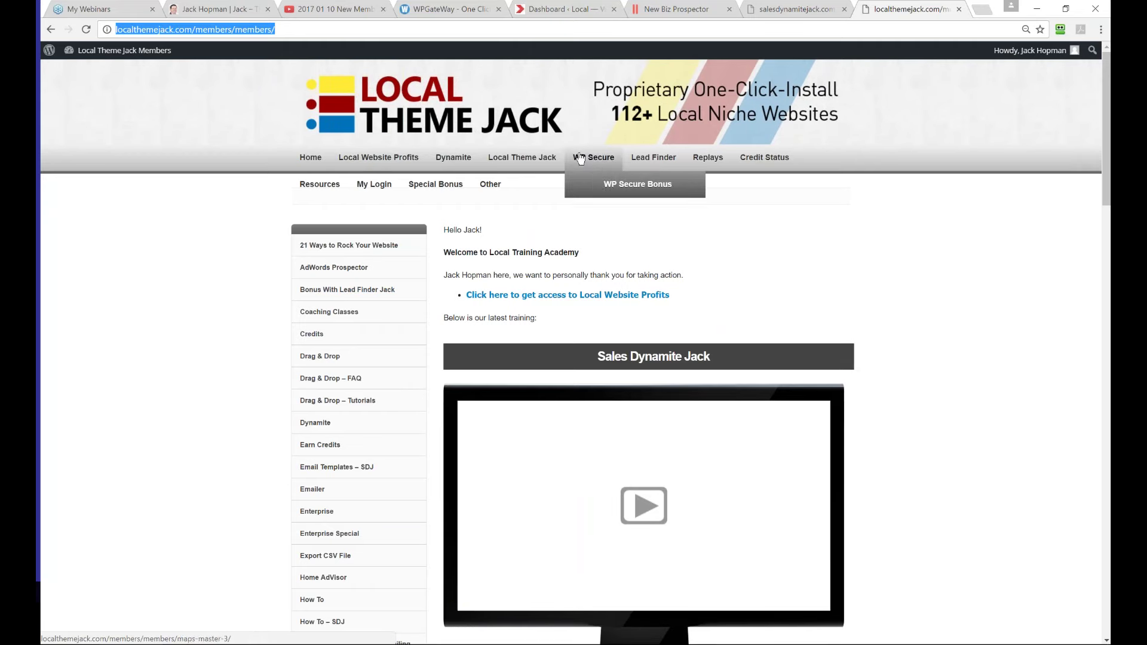
{"action": "mouse_move", "coordinate": [728, 162]}
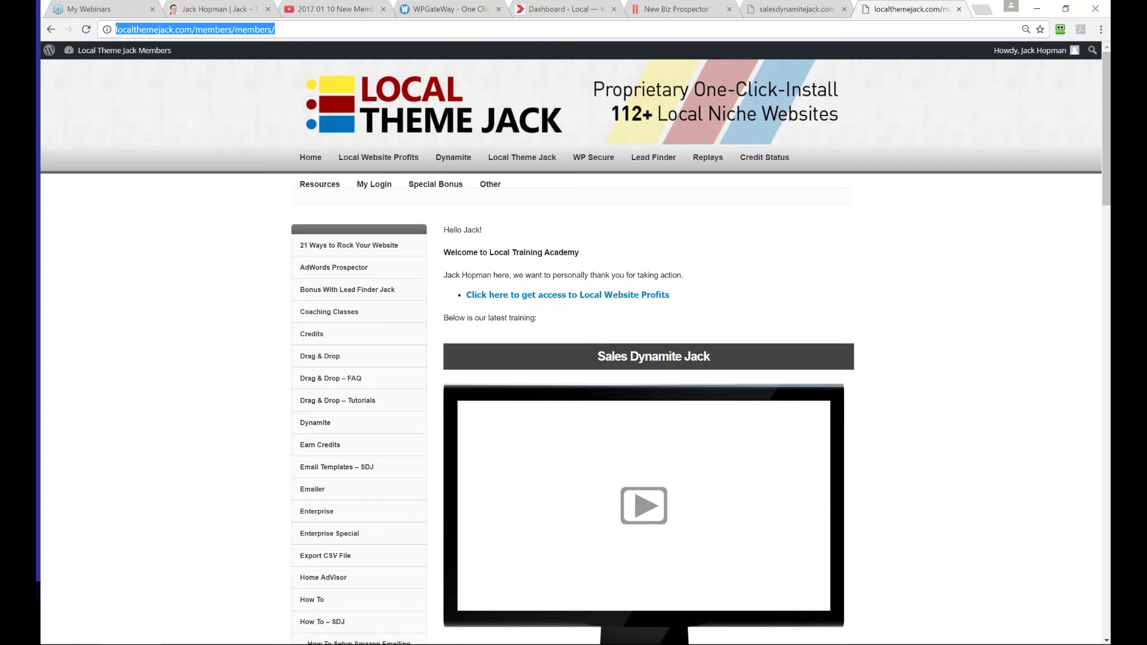
Step: On salesdynamitejack.com, browse New Biz Prospector and Google My Business, ending on Resources
{"action": "left_click", "coordinate": [796, 10]}
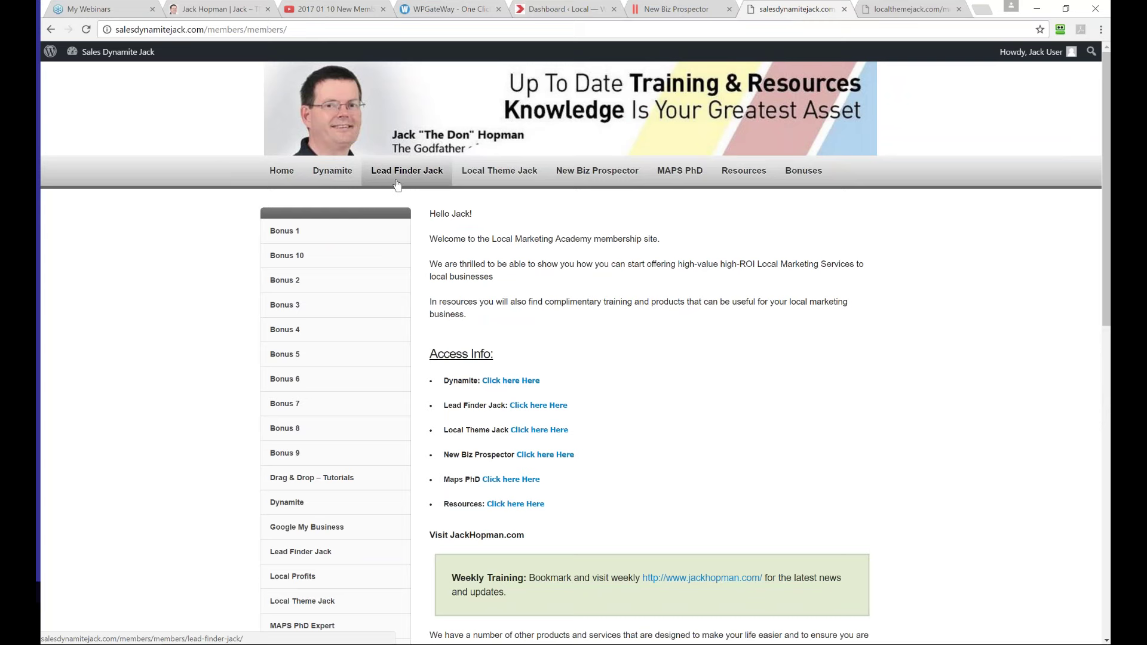
{"action": "mouse_move", "coordinate": [484, 174]}
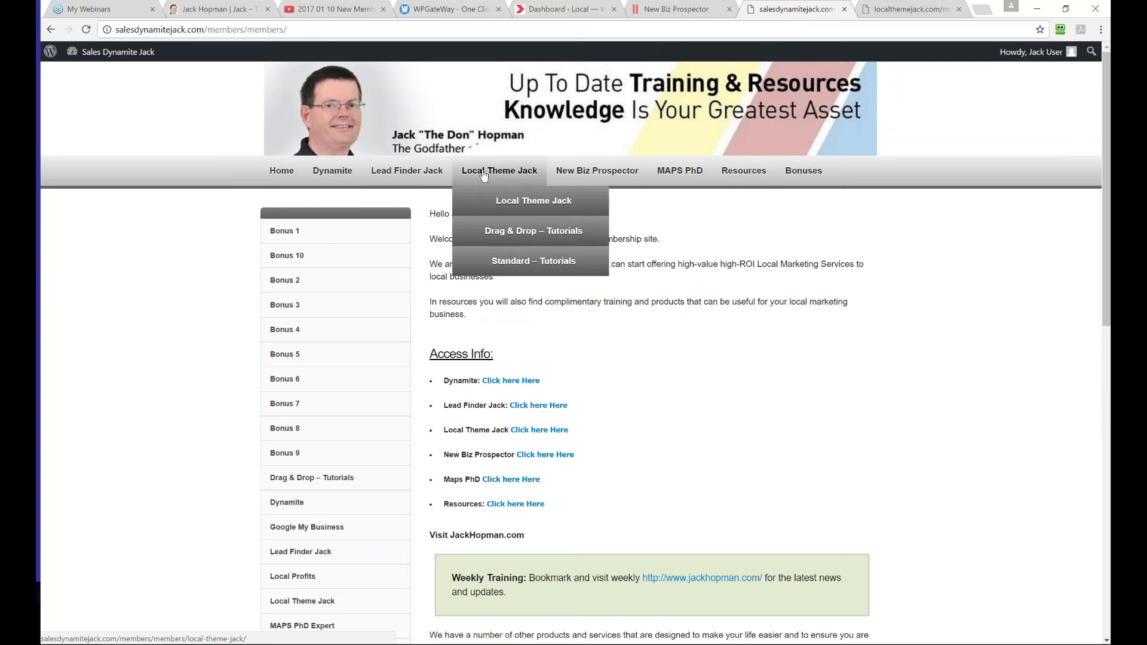
{"action": "left_click", "coordinate": [574, 182]}
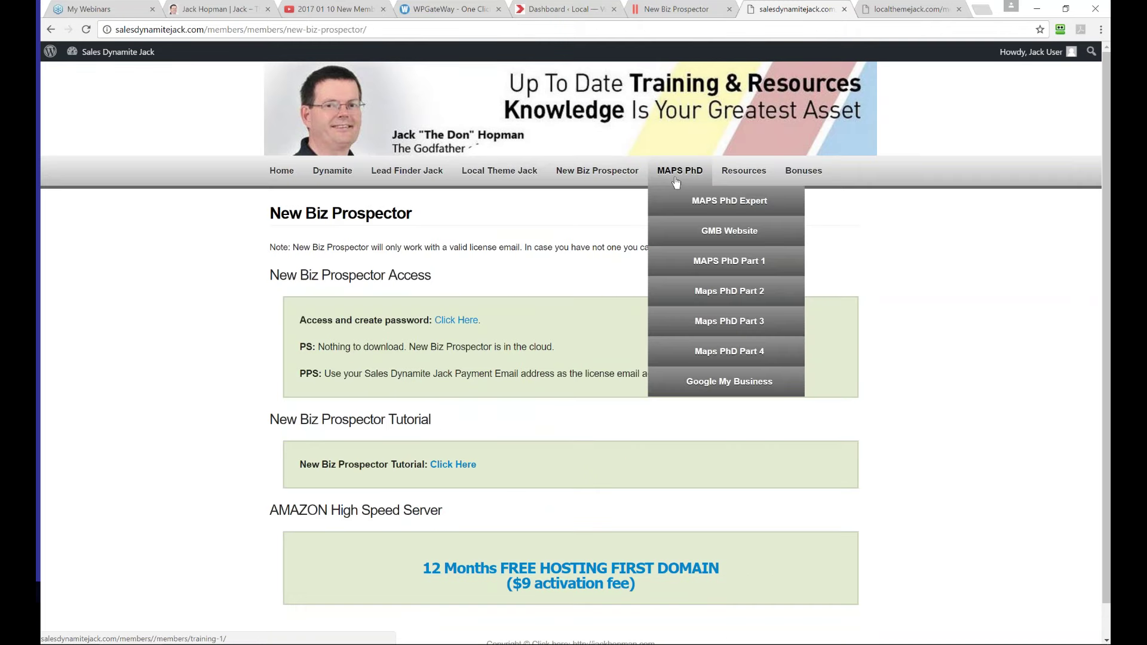
{"action": "left_click", "coordinate": [675, 182]}
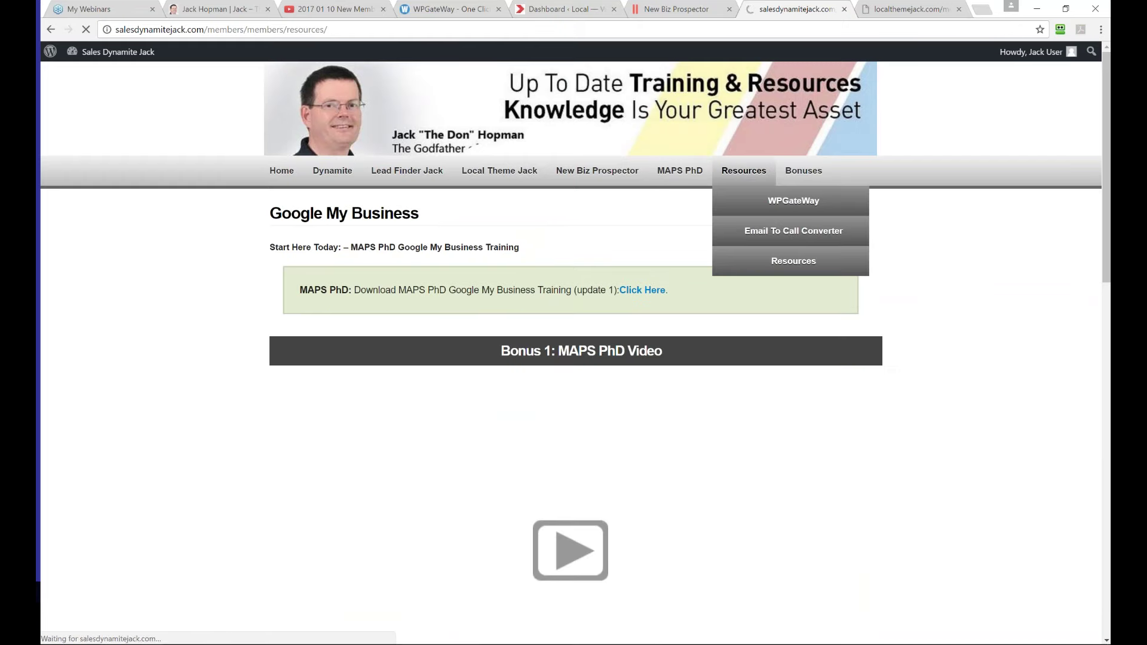
{"action": "left_click", "coordinate": [744, 172]}
{"action": "mouse_move", "coordinate": [803, 174]}
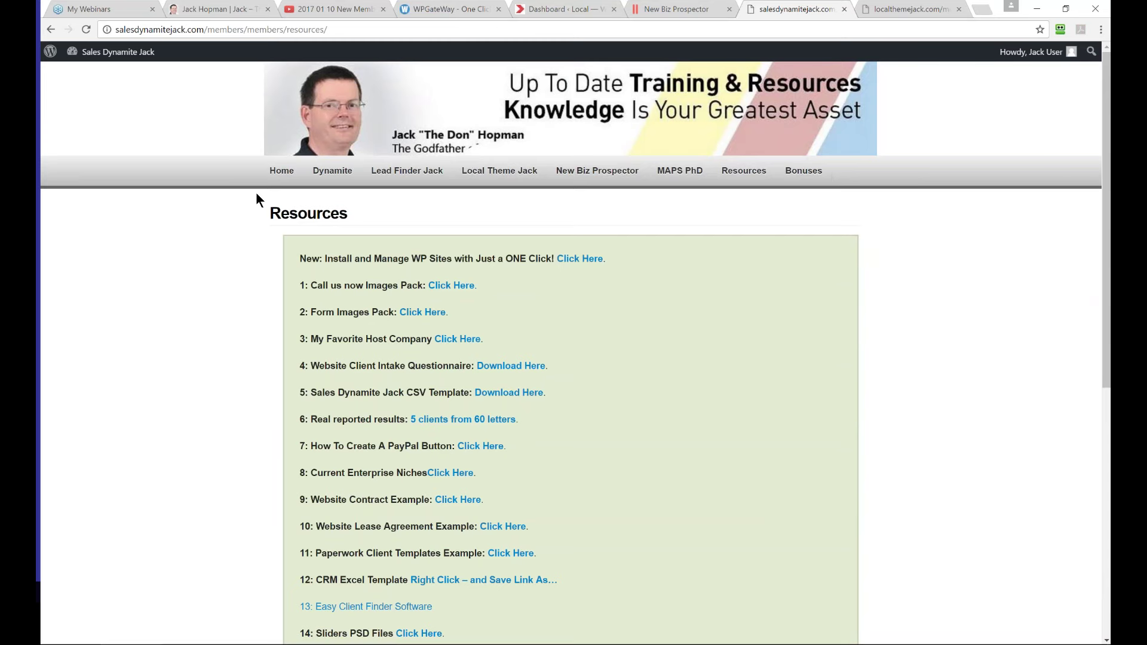
Step: Go back to the Home page showing the welcome message and Access Info links
{"action": "left_click", "coordinate": [281, 170]}
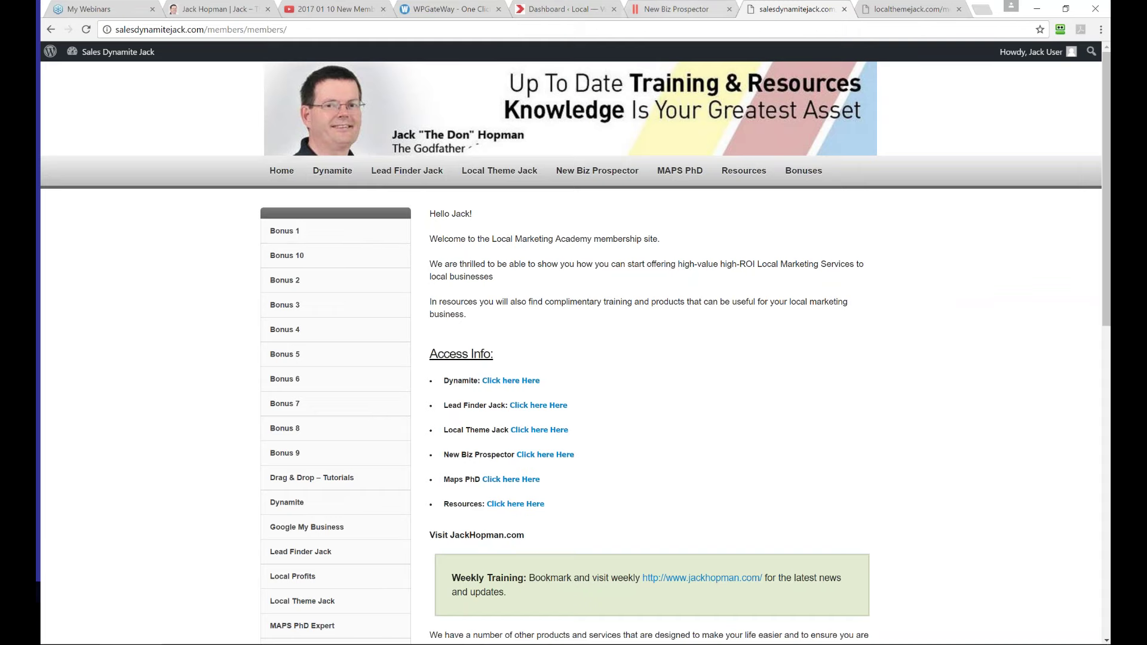
Step: Switch to New Biz Prospector's Domains search filtered to United States and roof
{"action": "left_click", "coordinate": [672, 9]}
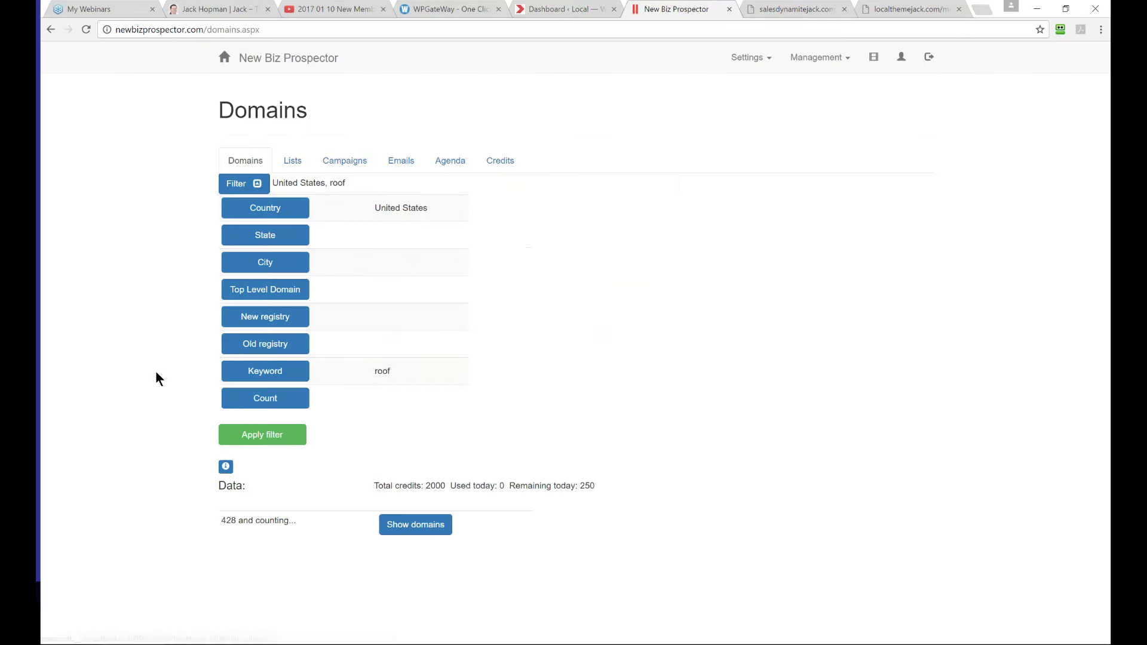
Step: Keep United States as the Country filter and save it
{"action": "left_click", "coordinate": [296, 218]}
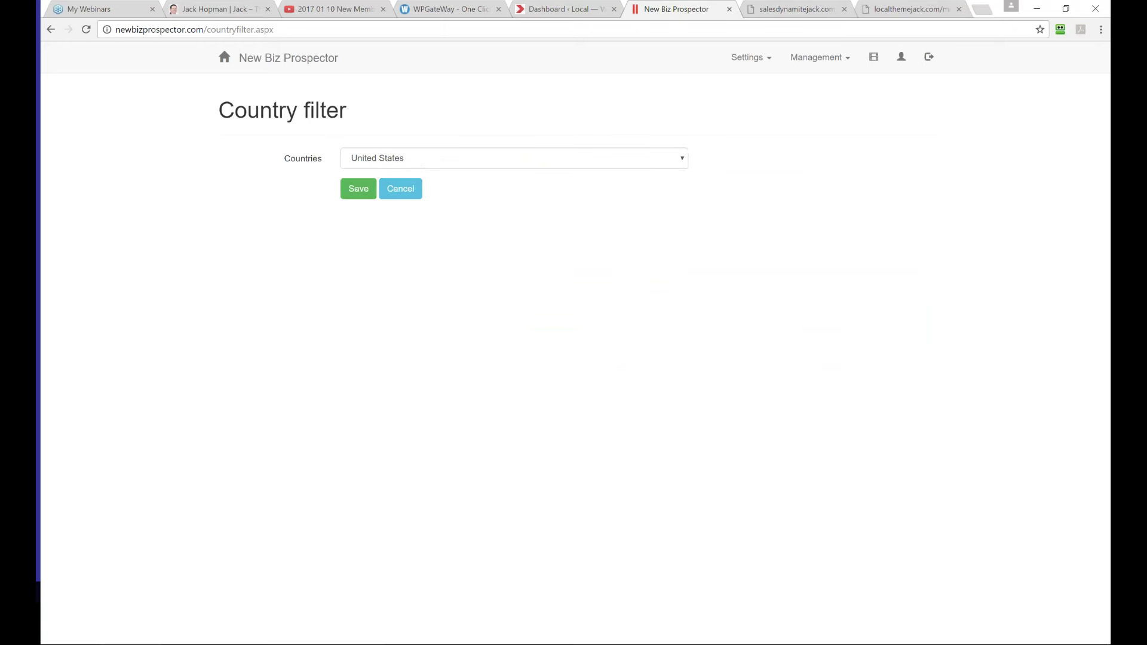
{"action": "left_click", "coordinate": [414, 157]}
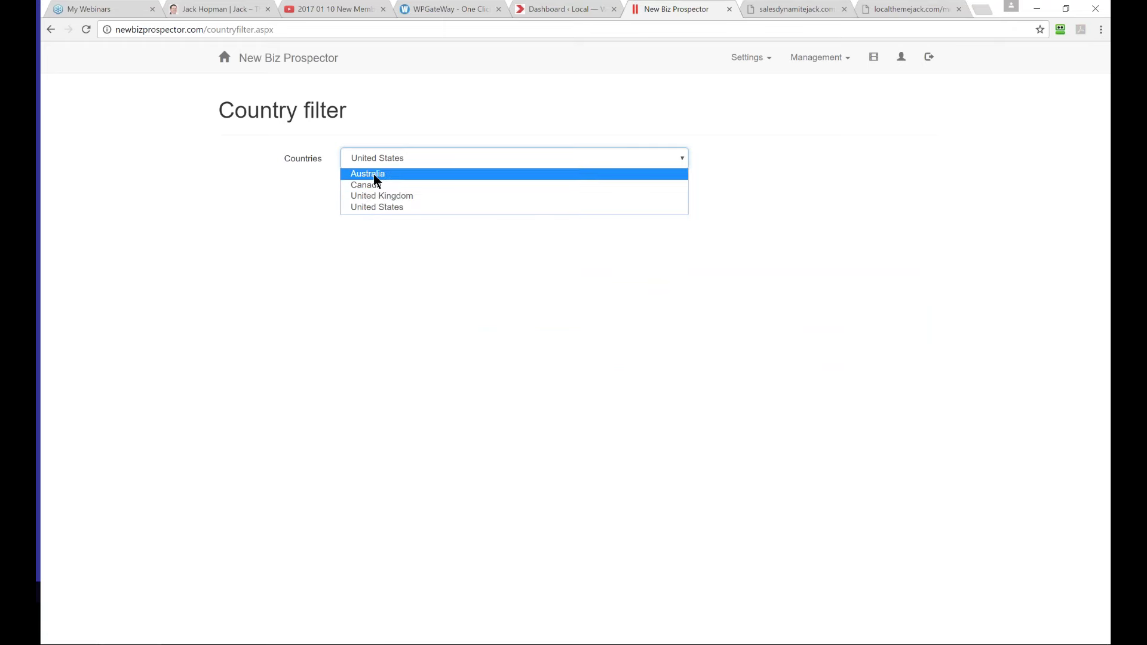
{"action": "left_click", "coordinate": [359, 207]}
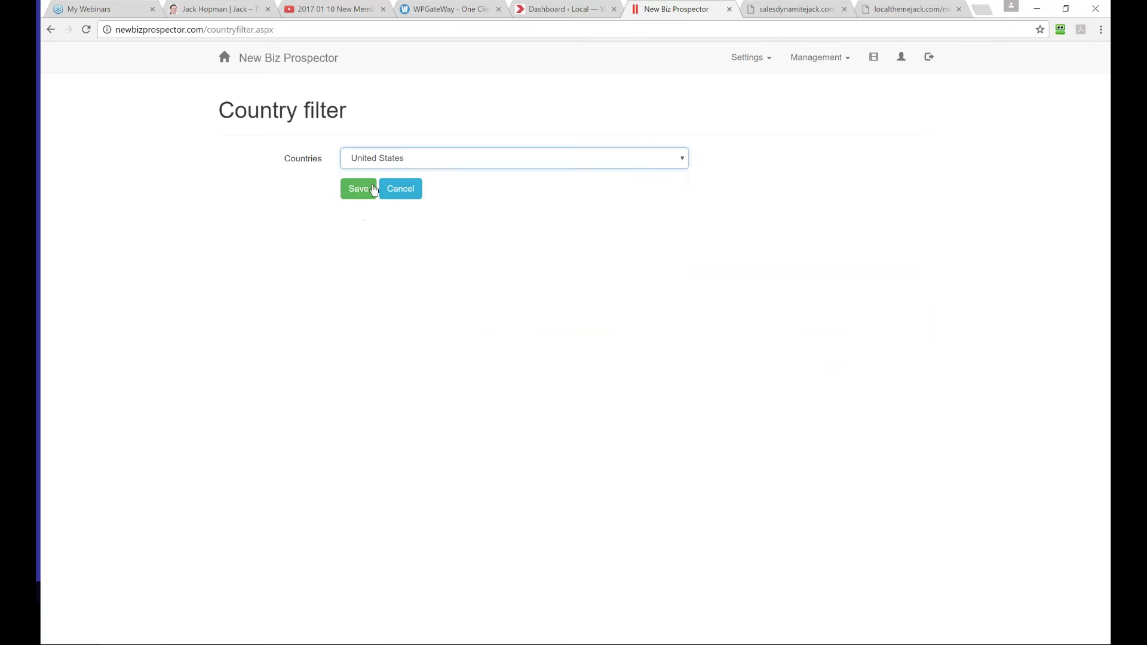
{"action": "left_click", "coordinate": [364, 189]}
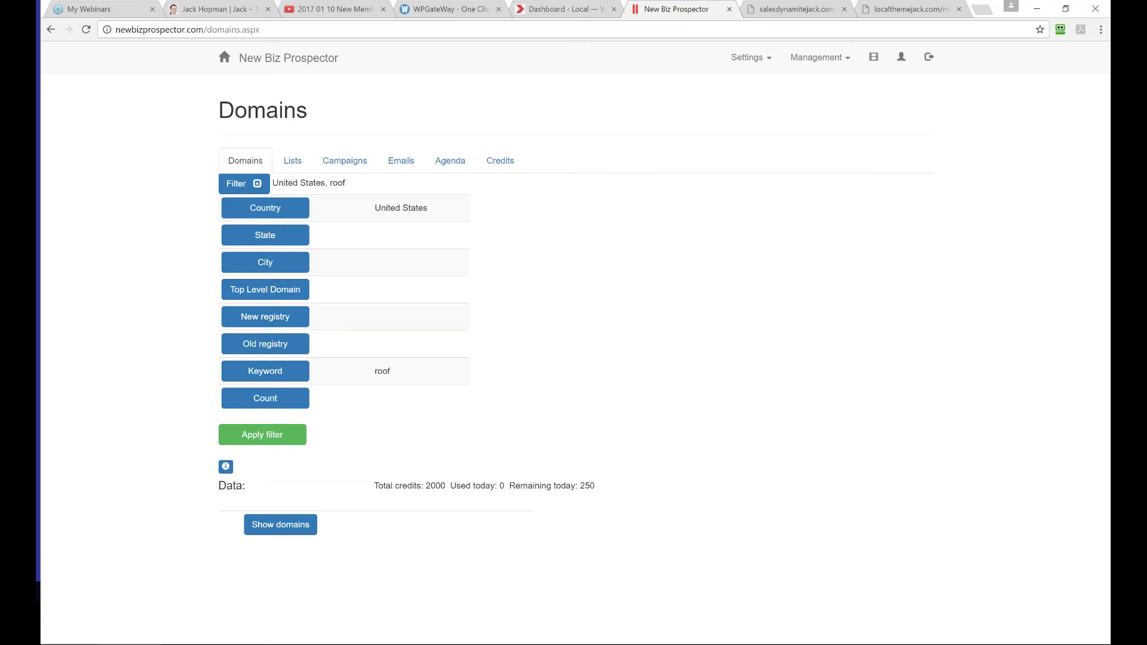
Step: Apply the filter, list the 4,946 roof domains, and name the new list 'Jack Hopman Webinar'
{"action": "left_click", "coordinate": [266, 439]}
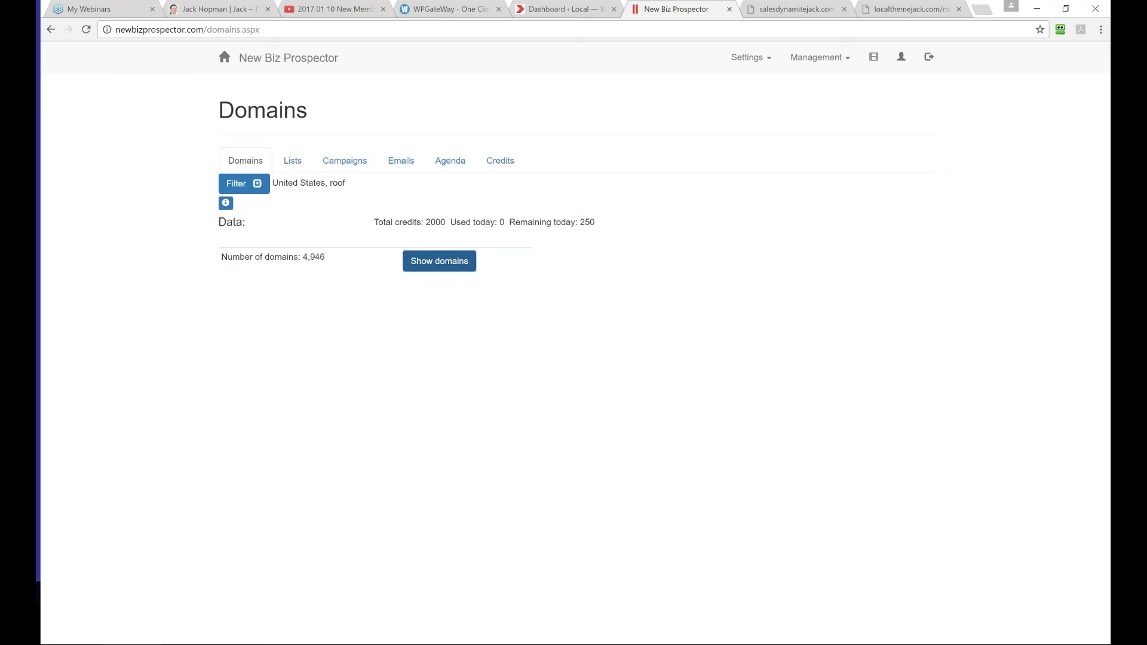
{"action": "left_click", "coordinate": [439, 261]}
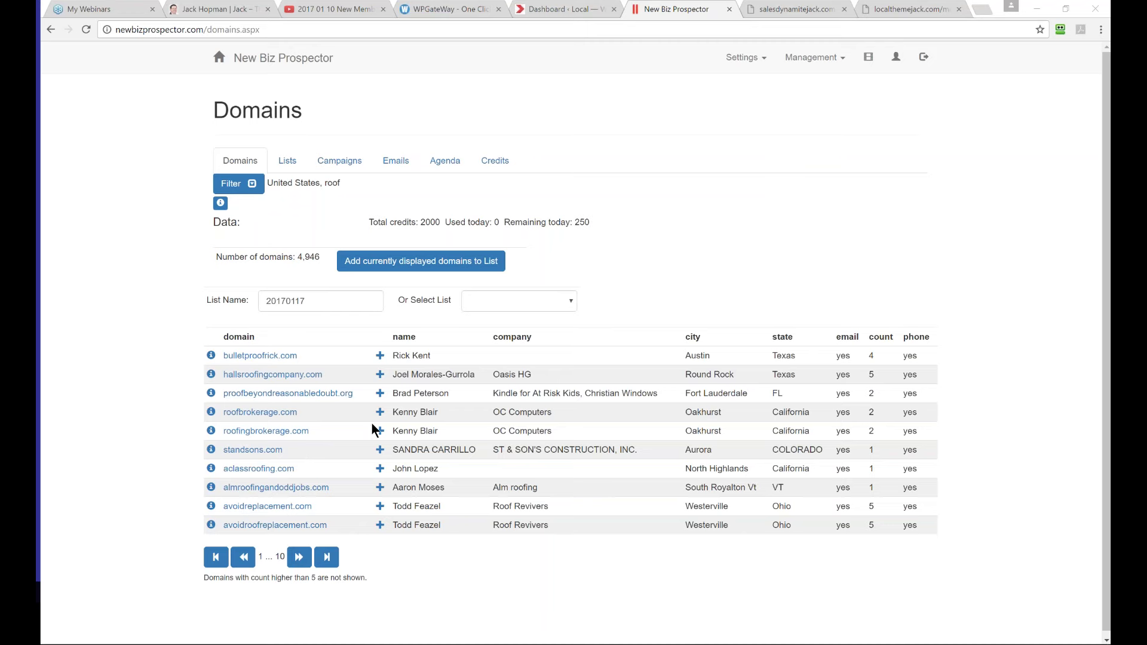
{"action": "left_click_drag", "start_coordinate": [330, 299], "coordinate": [227, 296]}
{"action": "type", "text": "Jack "}
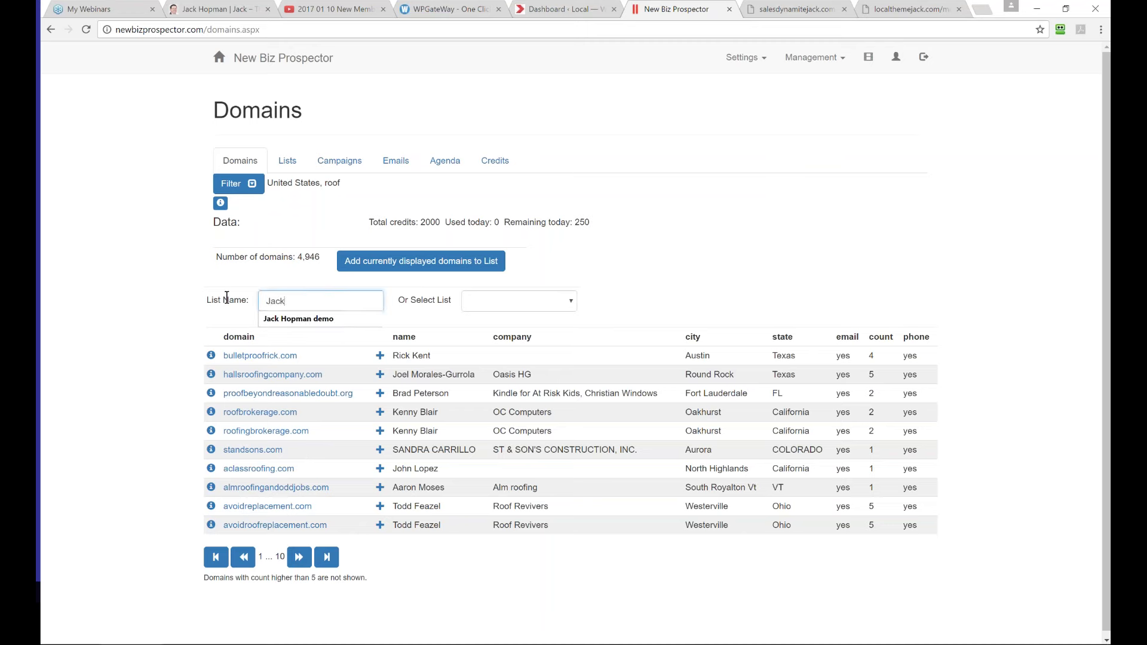
{"action": "type", "text": "Hopman Webinar"}
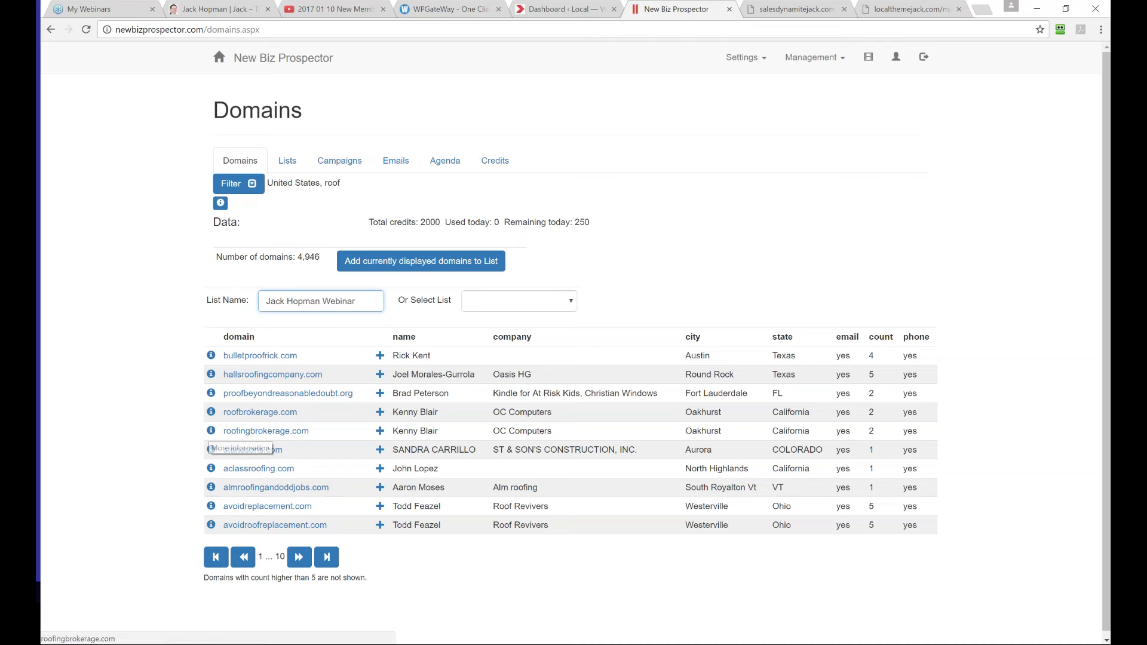
Step: Add roofingbrokerage.com and almroofingandoddjobs.com individually to the Jack Hopman Webinar list
{"action": "left_click", "coordinate": [381, 431]}
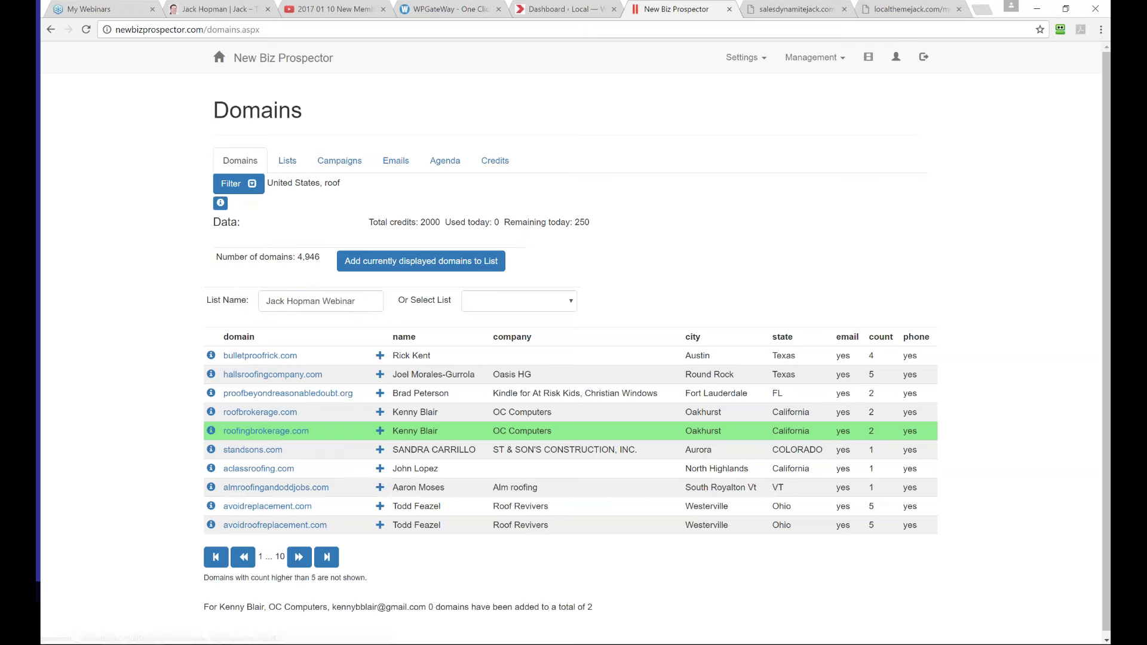
{"action": "left_click", "coordinate": [379, 487]}
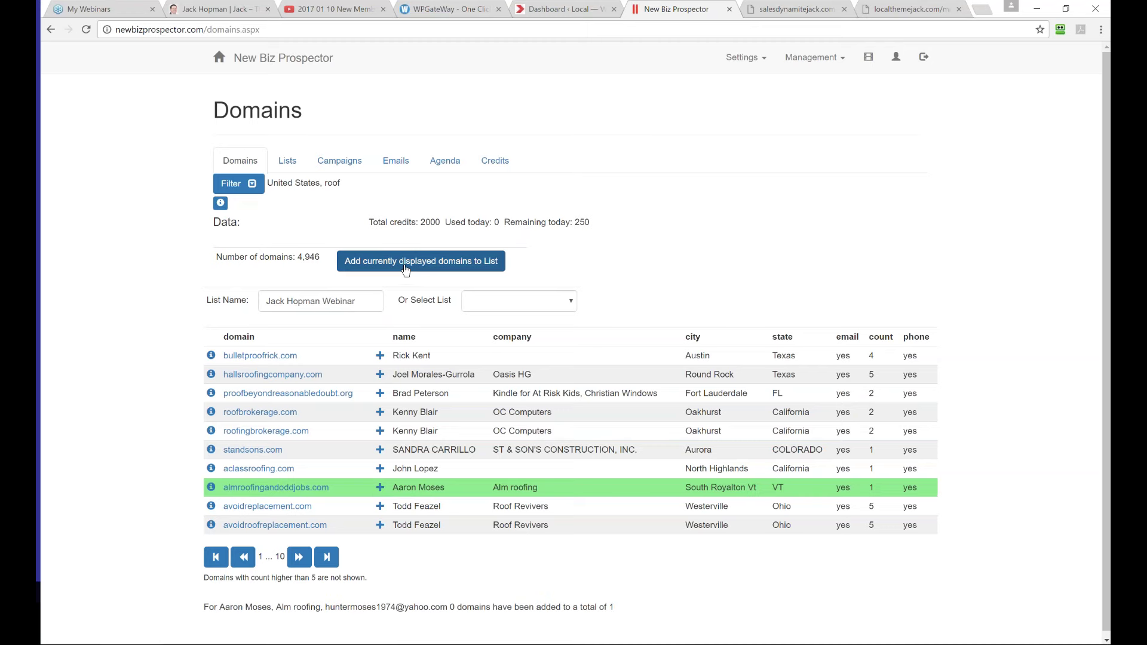
Step: Add all displayed domains from the current page and result pages 11–40 to the list
{"action": "left_click", "coordinate": [451, 264]}
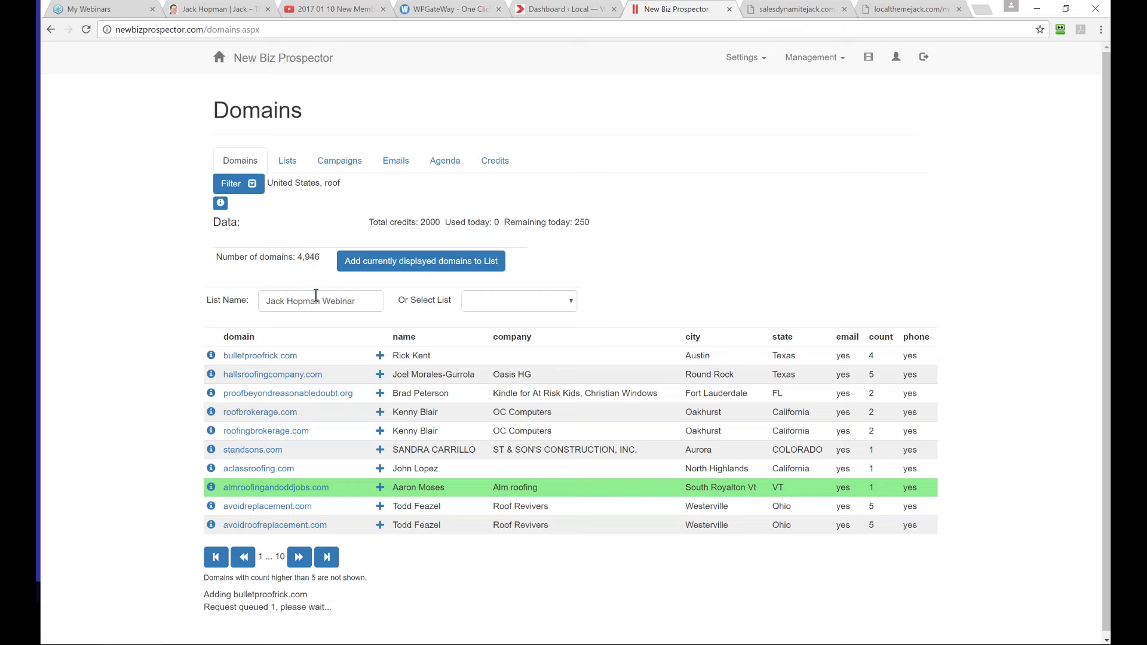
{"action": "left_click", "coordinate": [300, 558]}
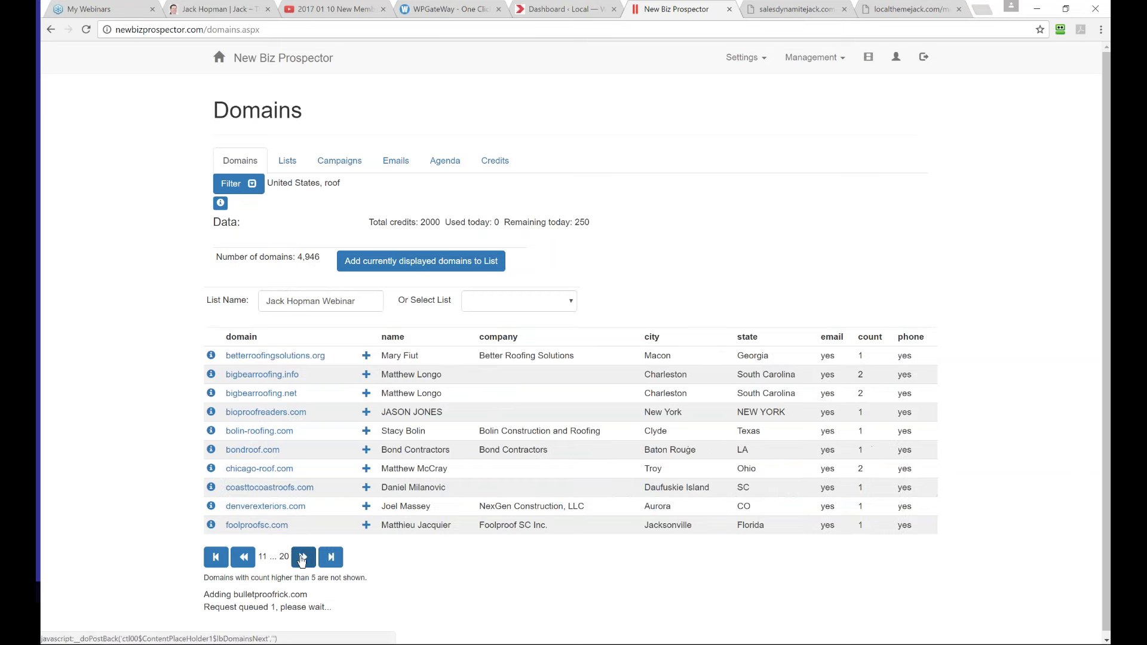
{"action": "left_click", "coordinate": [365, 273]}
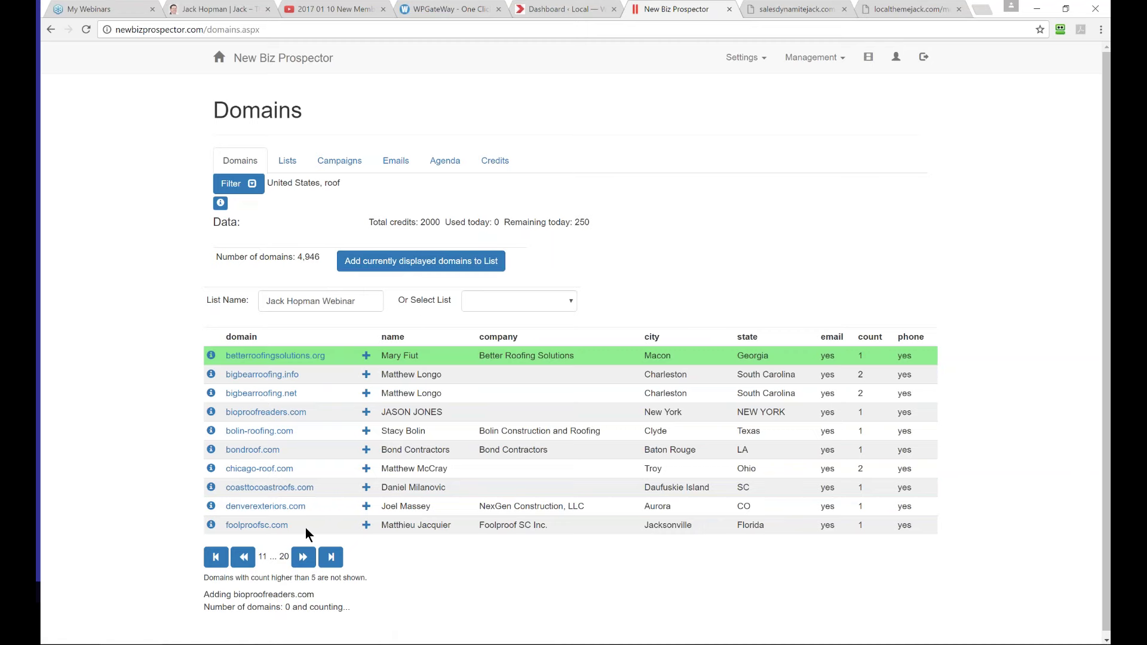
{"action": "left_click", "coordinate": [302, 557]}
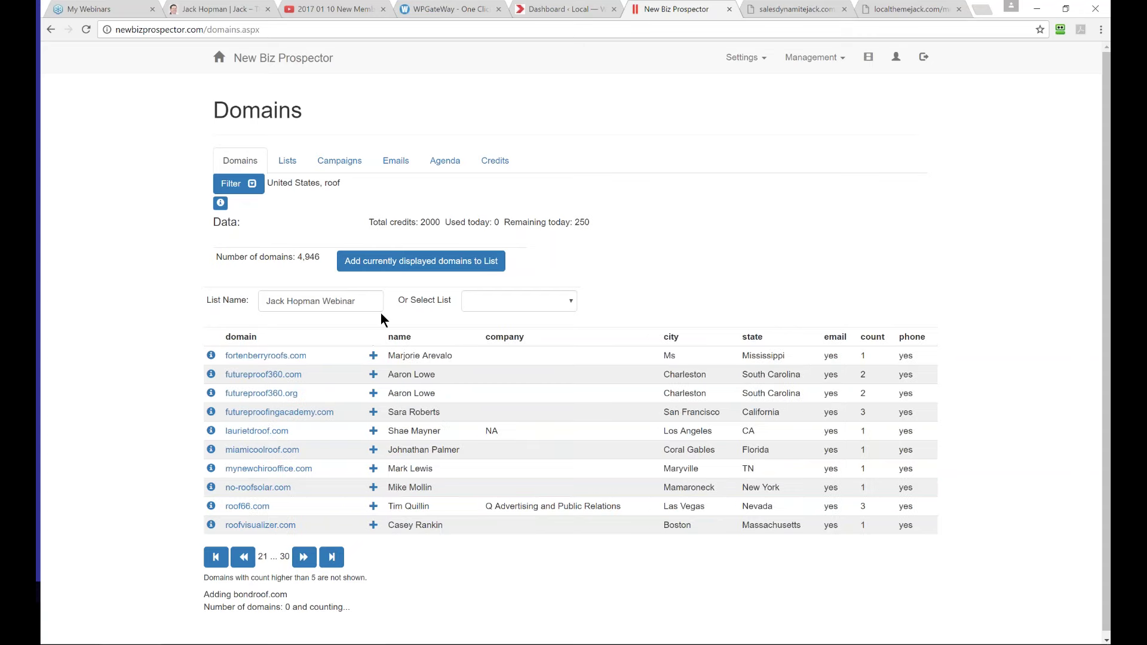
{"action": "left_click", "coordinate": [417, 261]}
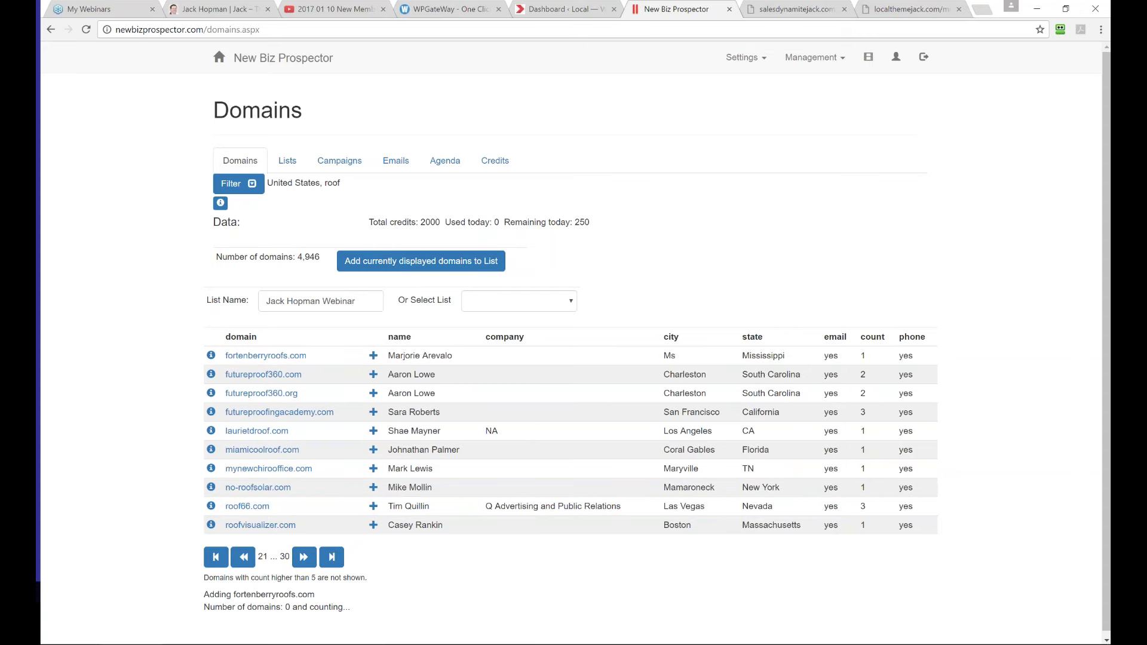
{"action": "left_click", "coordinate": [303, 556]}
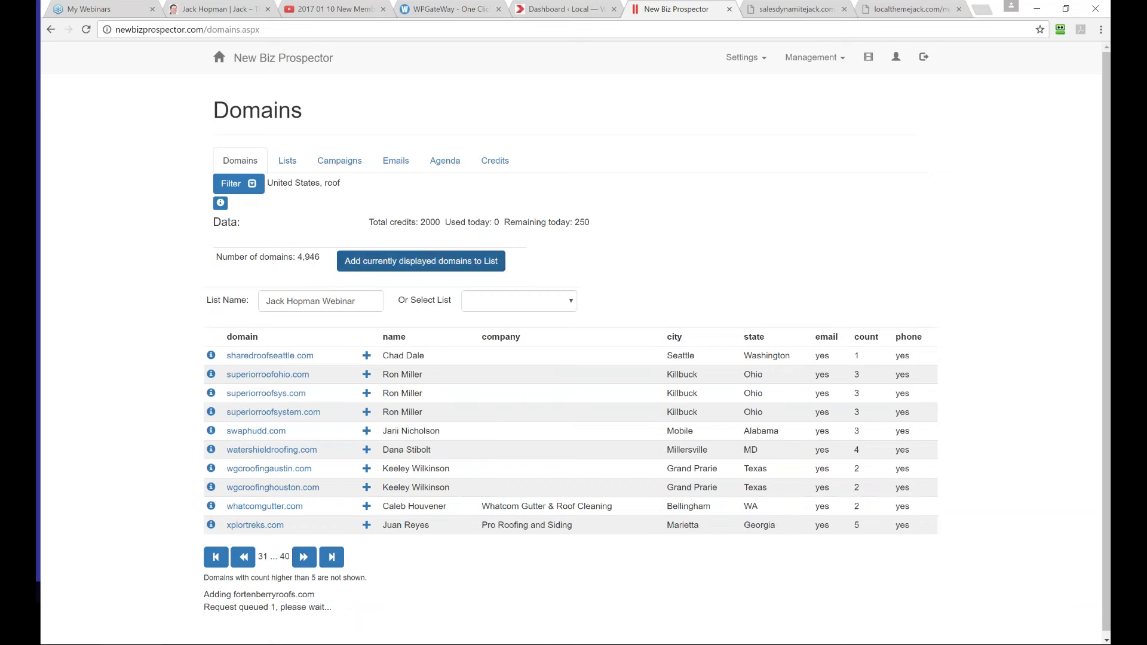
{"action": "left_click", "coordinate": [420, 261]}
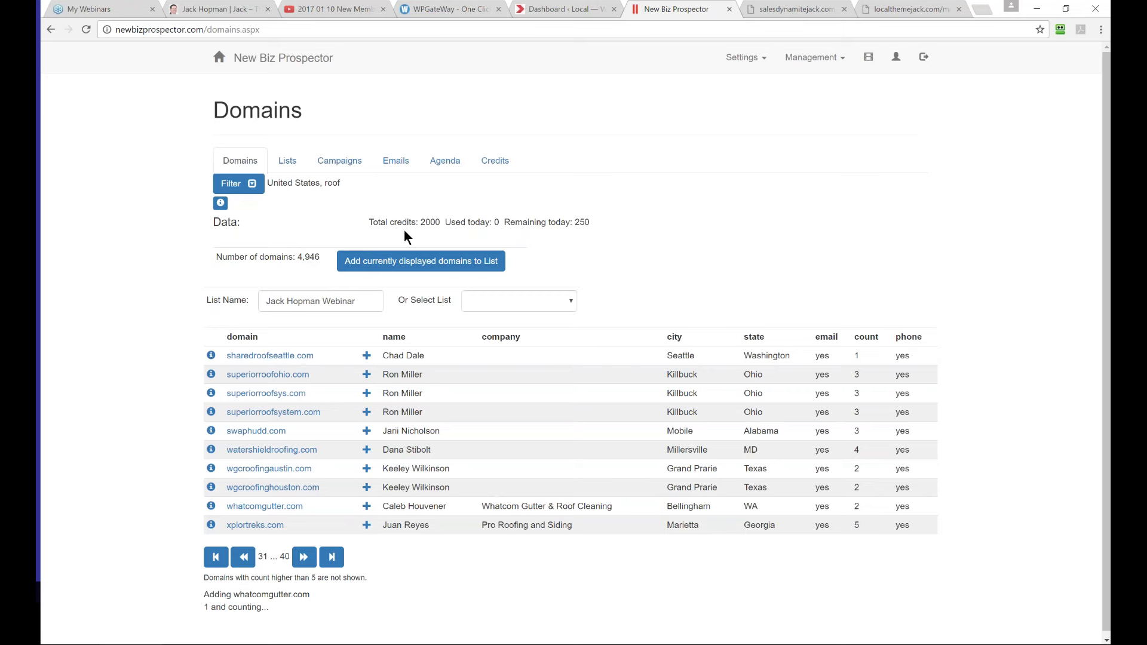
Step: Check remaining credits, view the six leads in Jack Hopman Webinar, and go to the Emails Dashboard
{"action": "left_click", "coordinate": [494, 162]}
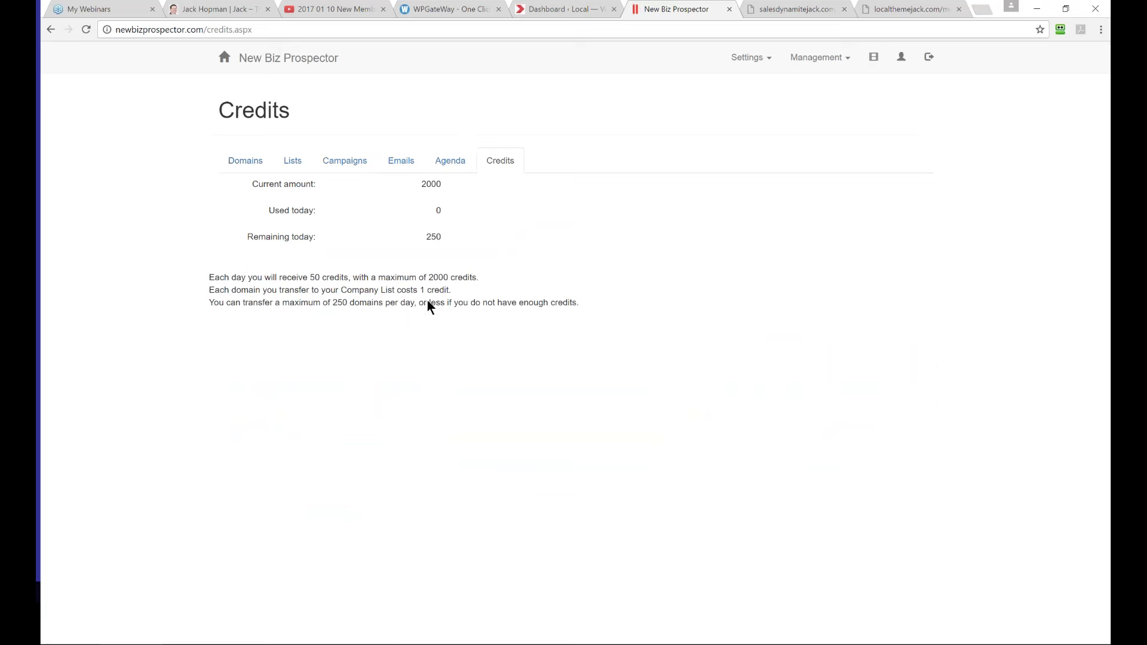
{"action": "left_click", "coordinate": [253, 168]}
{"action": "left_click", "coordinate": [276, 171]}
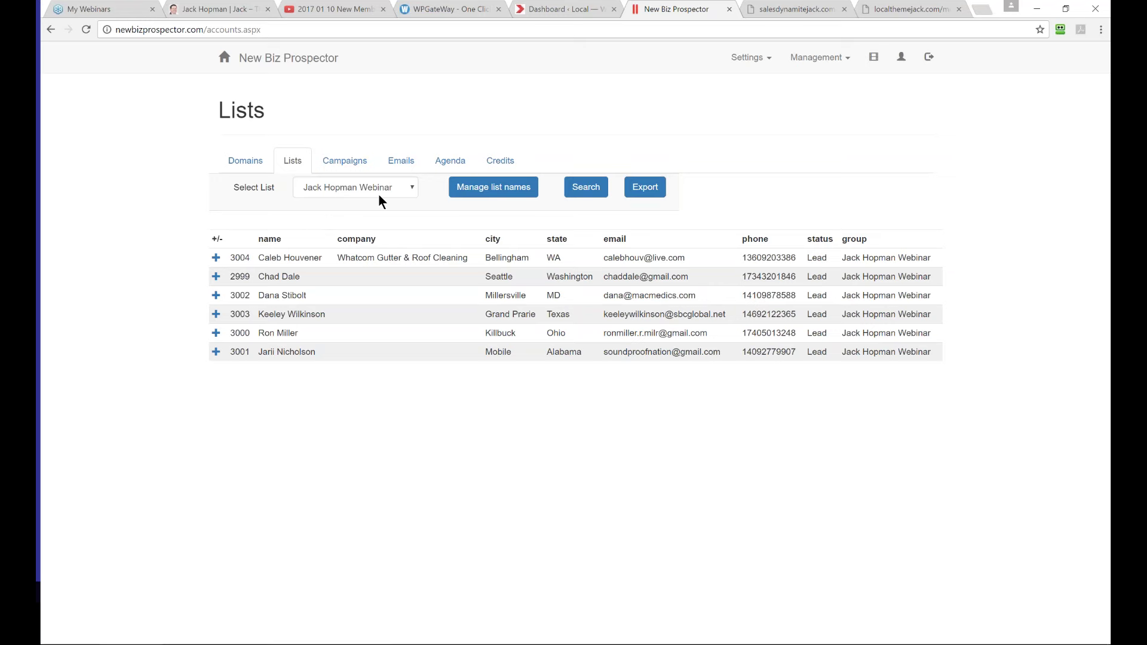
{"action": "left_click", "coordinate": [398, 168]}
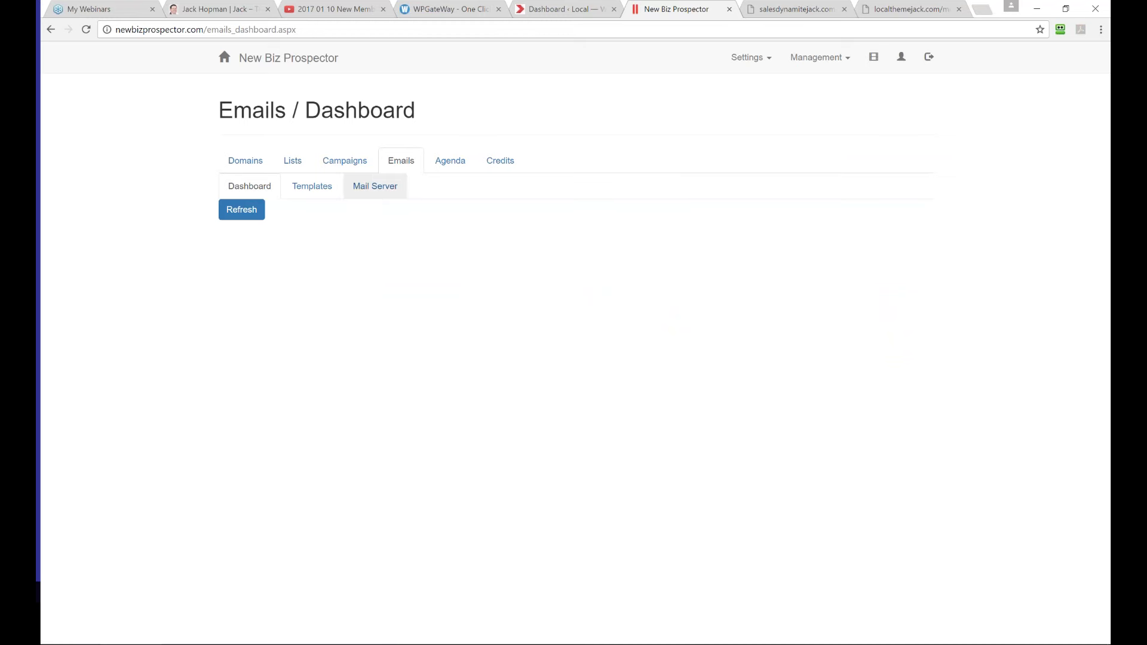
Step: Download the 5 SEO Services - 1 library template and open the new copy in the Email Editor
{"action": "left_click", "coordinate": [306, 190]}
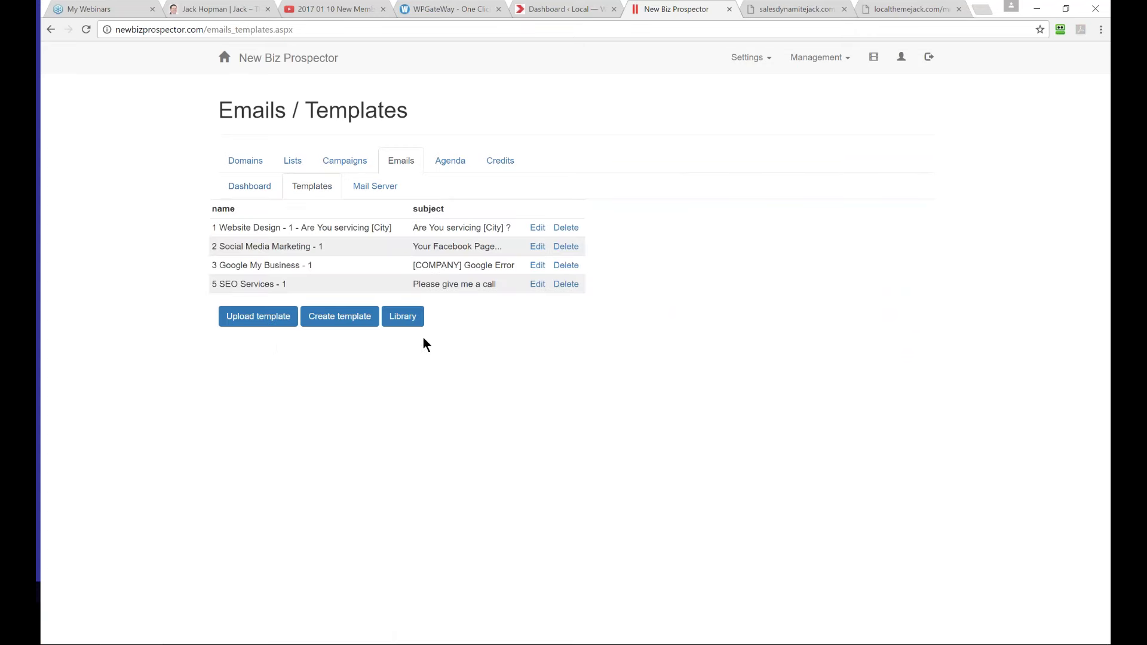
{"action": "left_click", "coordinate": [409, 321]}
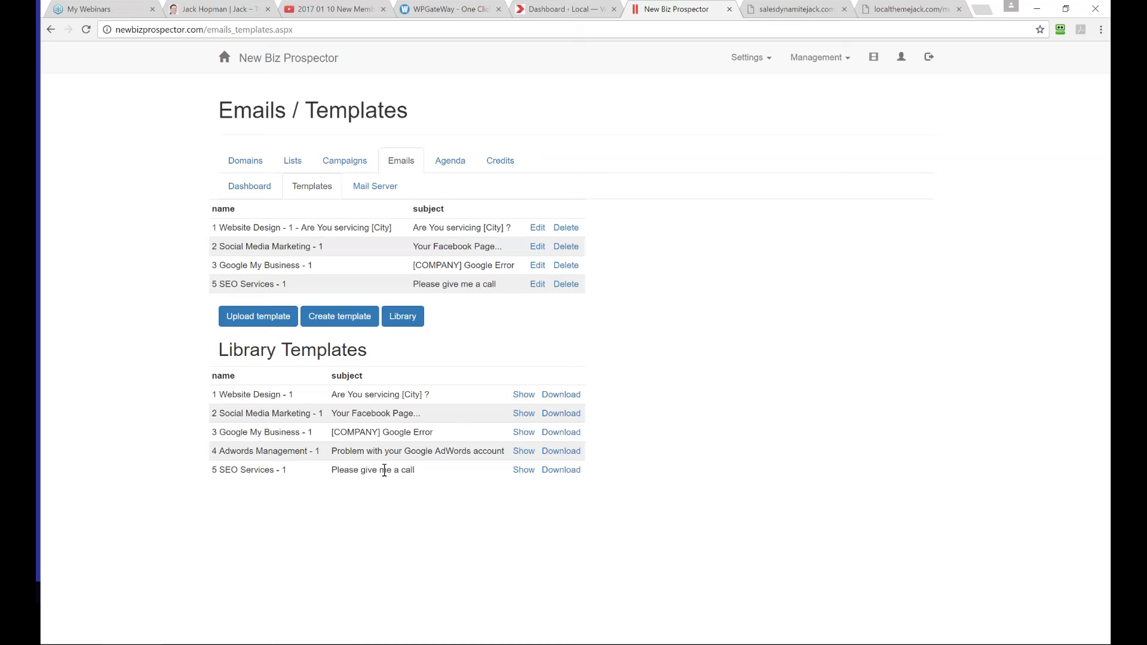
{"action": "left_click", "coordinate": [561, 471]}
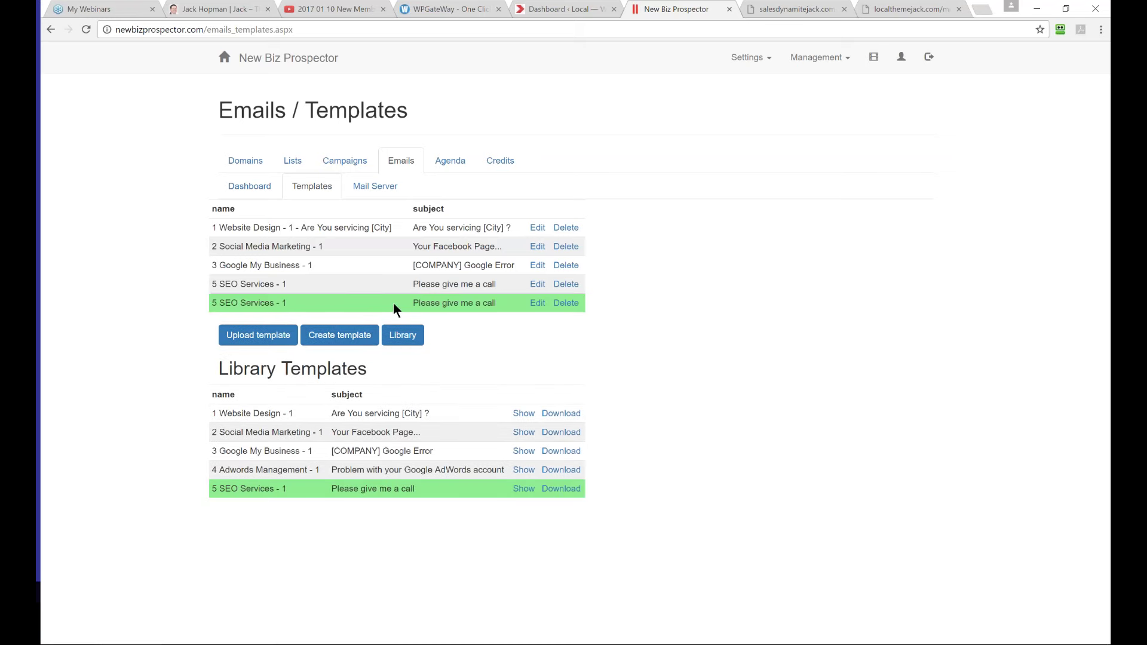
{"action": "left_click_drag", "start_coordinate": [307, 303], "coordinate": [210, 306]}
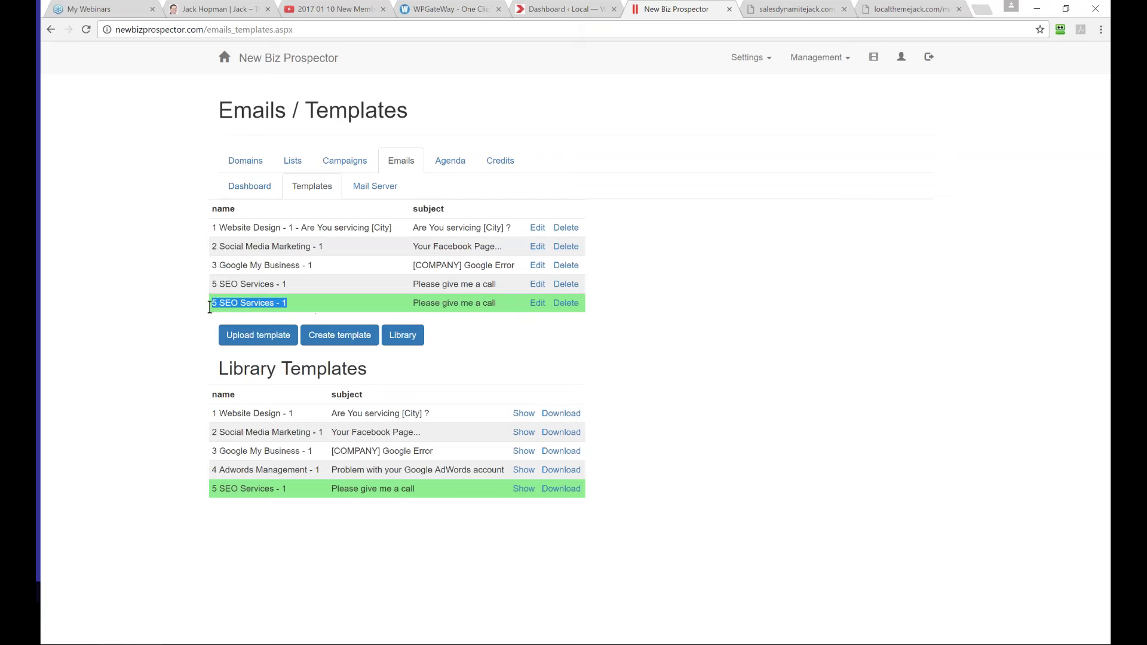
{"action": "left_click", "coordinate": [535, 302]}
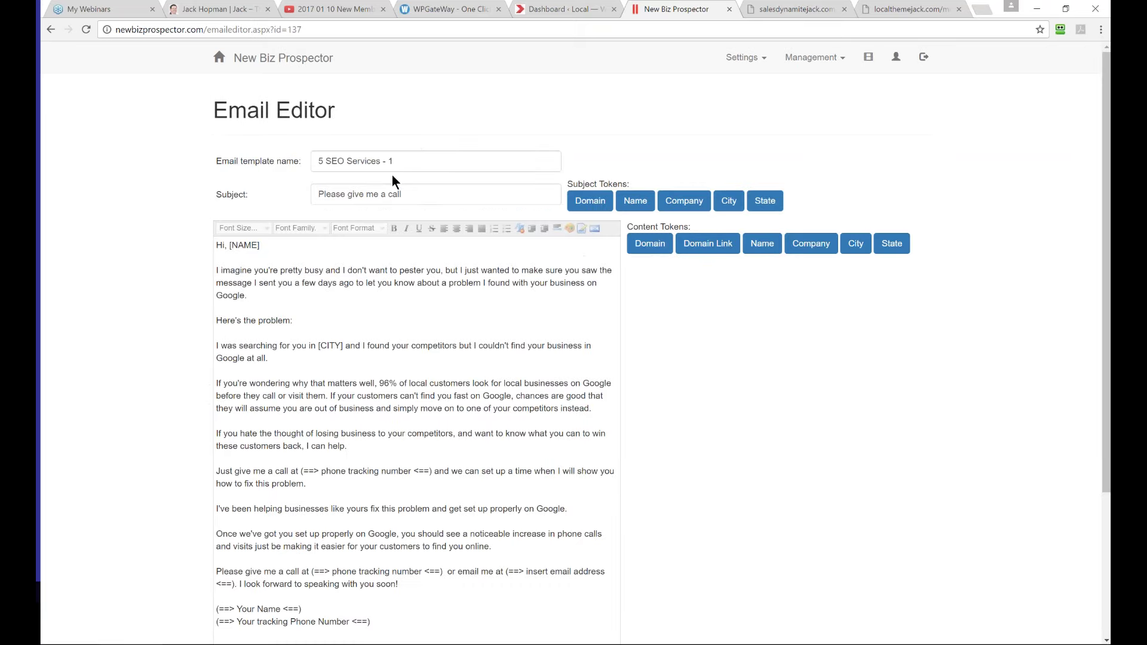
Step: Check the SEO Services email's subject line
{"action": "left_click_drag", "start_coordinate": [457, 196], "coordinate": [314, 198]}
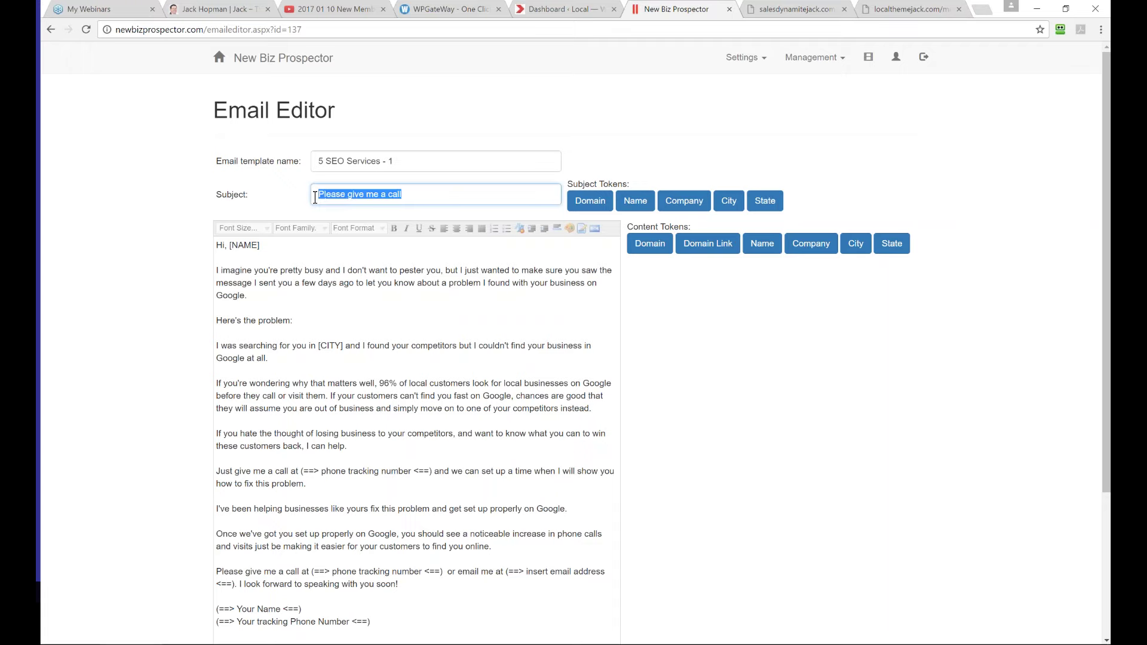
{"action": "scroll", "coordinate": [309, 360], "scroll_direction": "down", "scroll_amount": 1}
{"action": "scroll", "coordinate": [539, 347], "scroll_direction": "up", "scroll_amount": 1}
{"action": "scroll", "coordinate": [442, 496], "scroll_direction": "down", "scroll_amount": 1}
Step: Check the tracking number, Your Name and [NAME] placeholders, then save the template
{"action": "left_click", "coordinate": [412, 507]}
{"action": "left_click_drag", "start_coordinate": [411, 509], "coordinate": [337, 508]}
{"action": "double_click", "coordinate": [536, 509]}
{"action": "left_click_drag", "start_coordinate": [314, 546], "coordinate": [263, 536]}
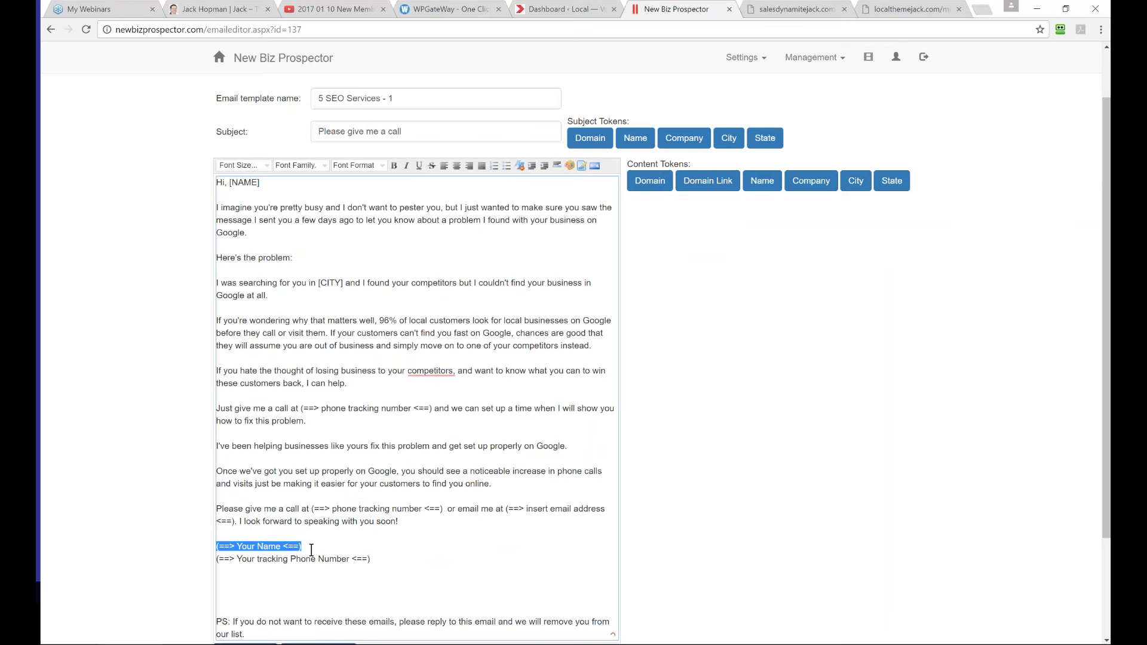
{"action": "left_click_drag", "start_coordinate": [329, 559], "coordinate": [259, 559]}
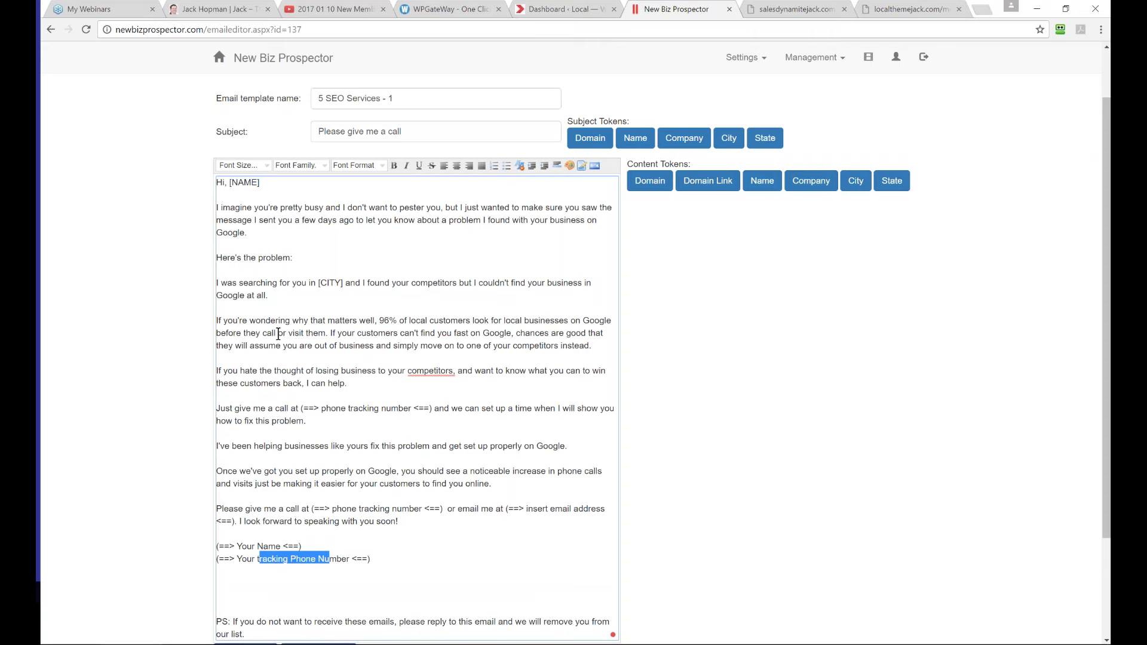
{"action": "scroll", "coordinate": [275, 334], "scroll_direction": "up", "scroll_amount": 1}
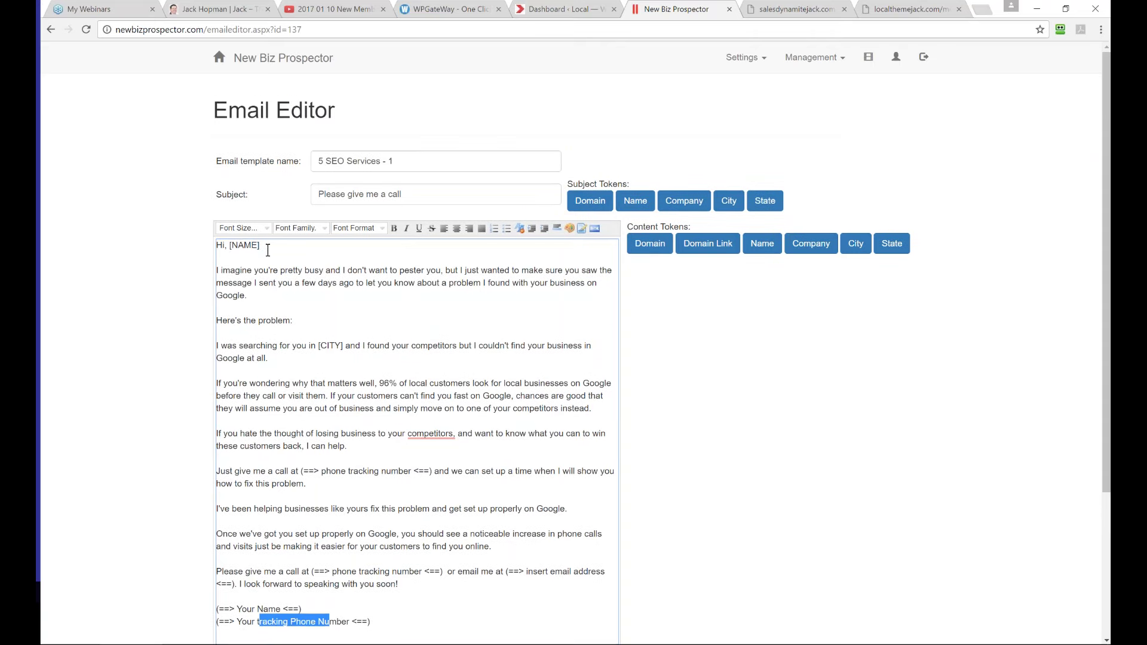
{"action": "left_click_drag", "start_coordinate": [263, 246], "coordinate": [230, 246]}
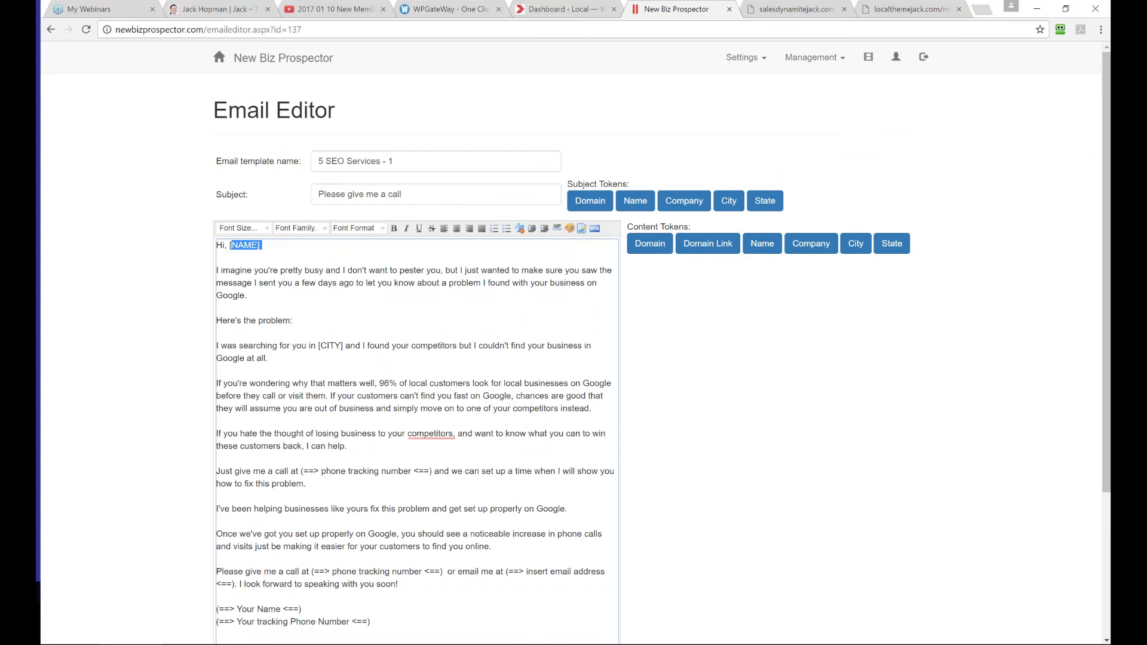
{"action": "scroll", "coordinate": [330, 425], "scroll_direction": "down", "scroll_amount": 3}
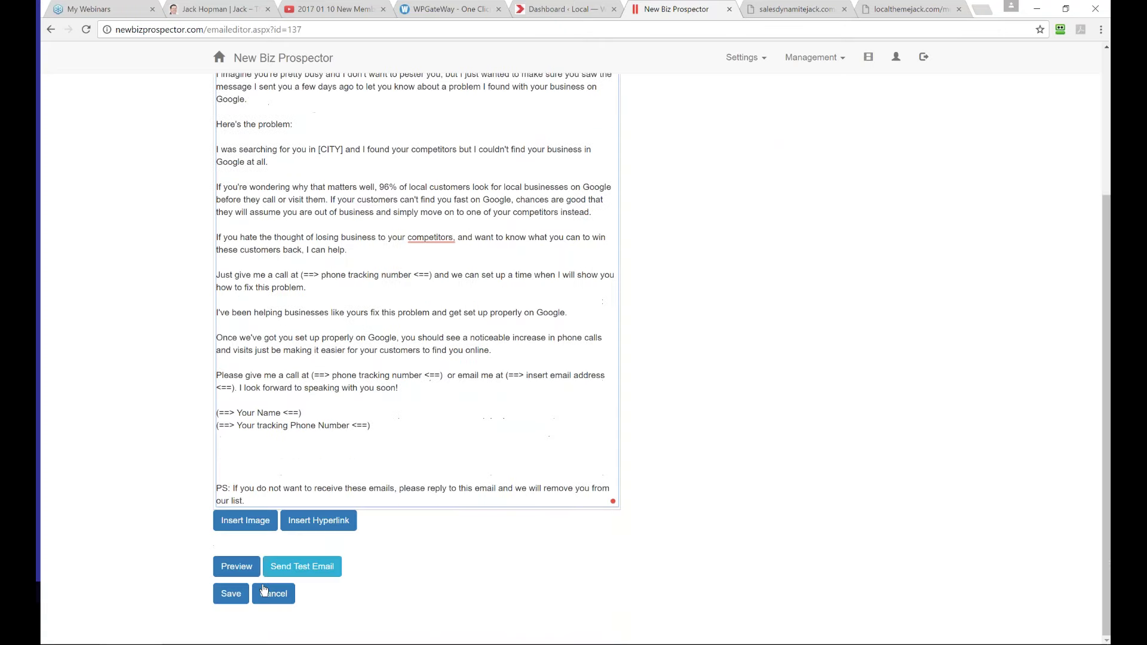
{"action": "left_click", "coordinate": [231, 594]}
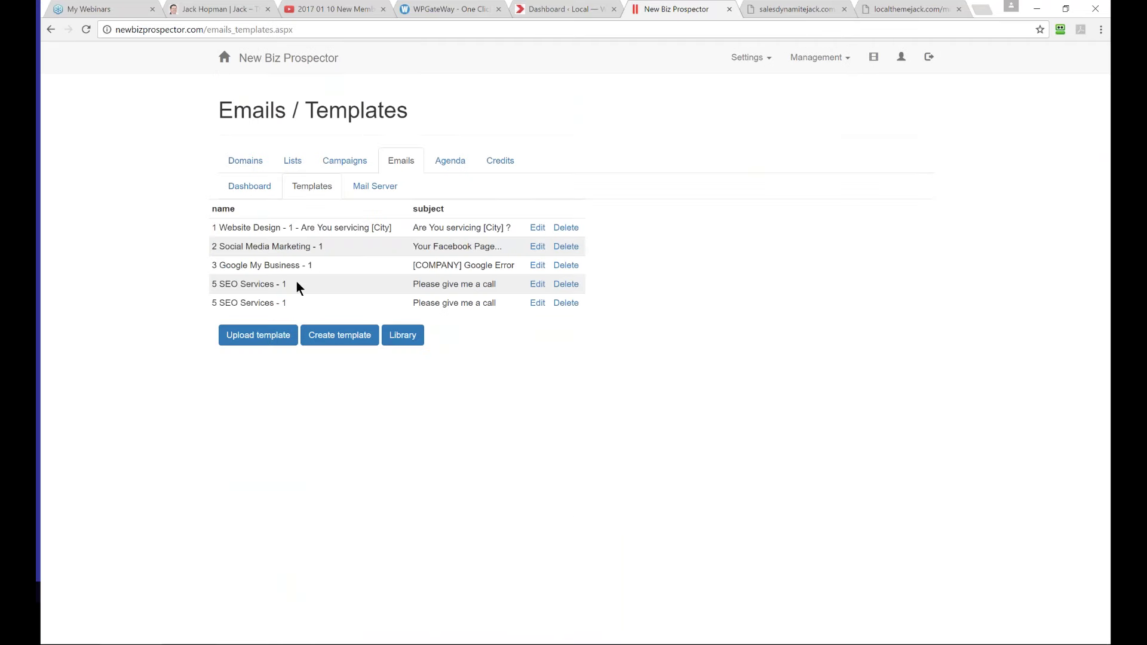
Step: Go back to the email dashboard and on to the Campaigns page
{"action": "left_click", "coordinate": [262, 190]}
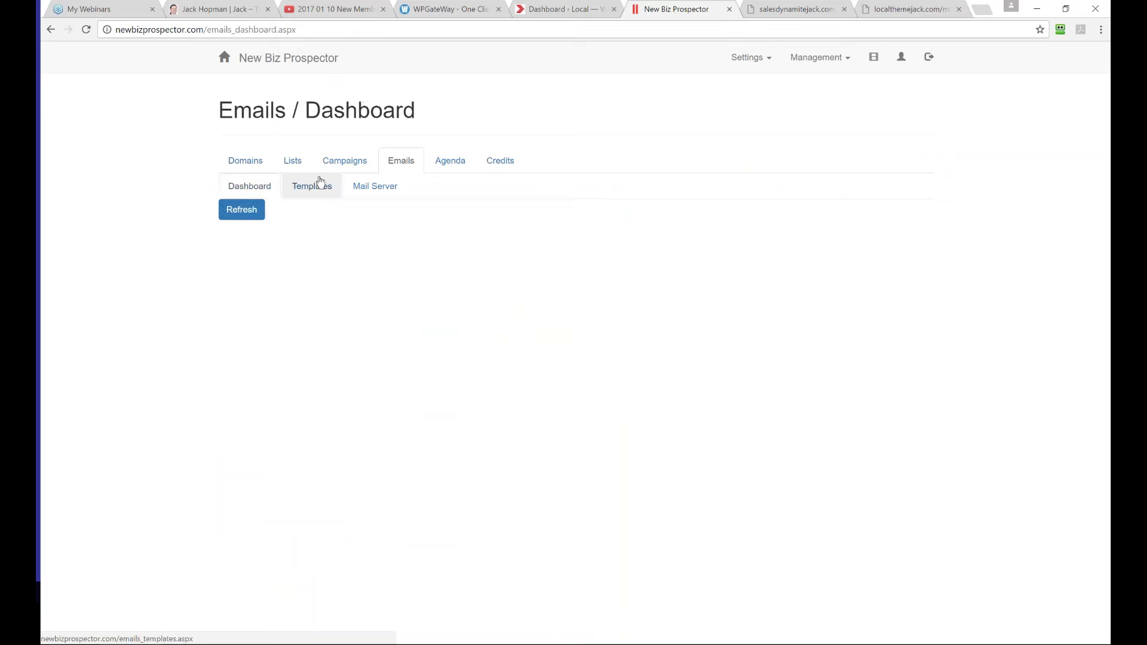
{"action": "left_click", "coordinate": [345, 166]}
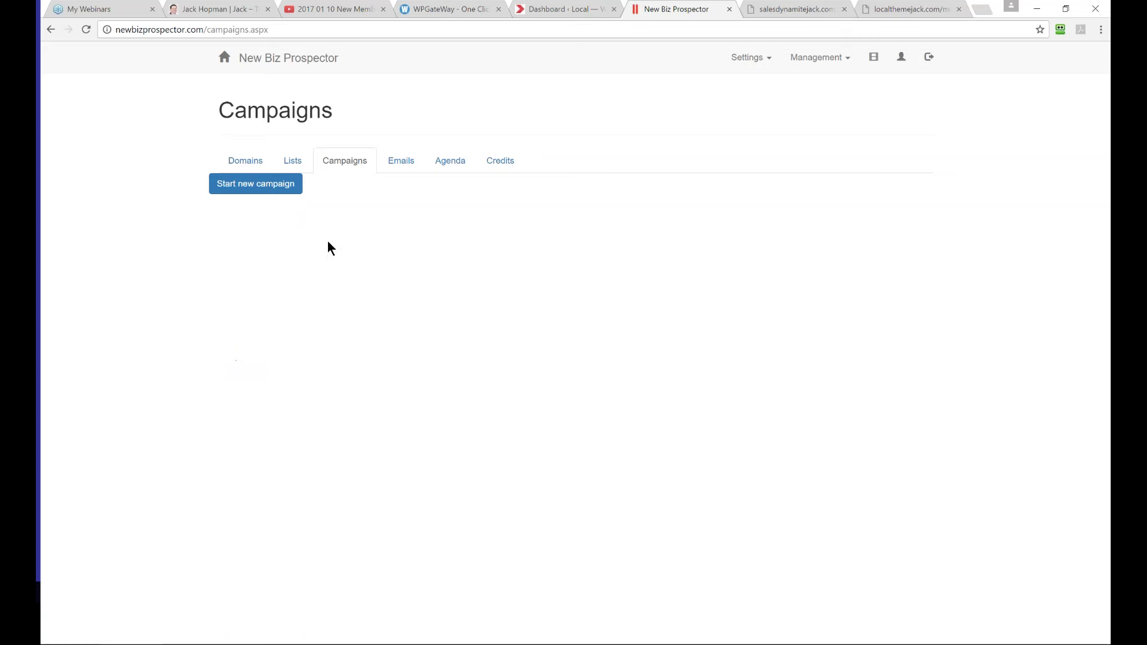
Step: Start a new campaign using the Jack Hopman Webinar list and the 5 SEO Services - 1 template
{"action": "left_click", "coordinate": [261, 191]}
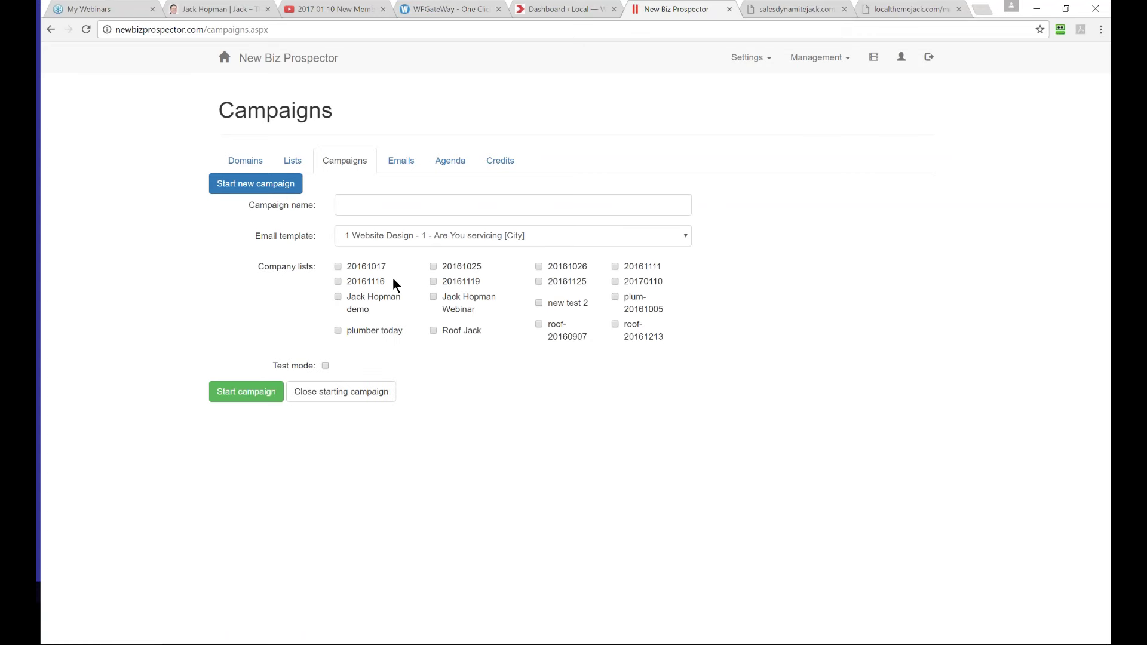
{"action": "left_click", "coordinate": [434, 296]}
{"action": "left_click", "coordinate": [421, 236]}
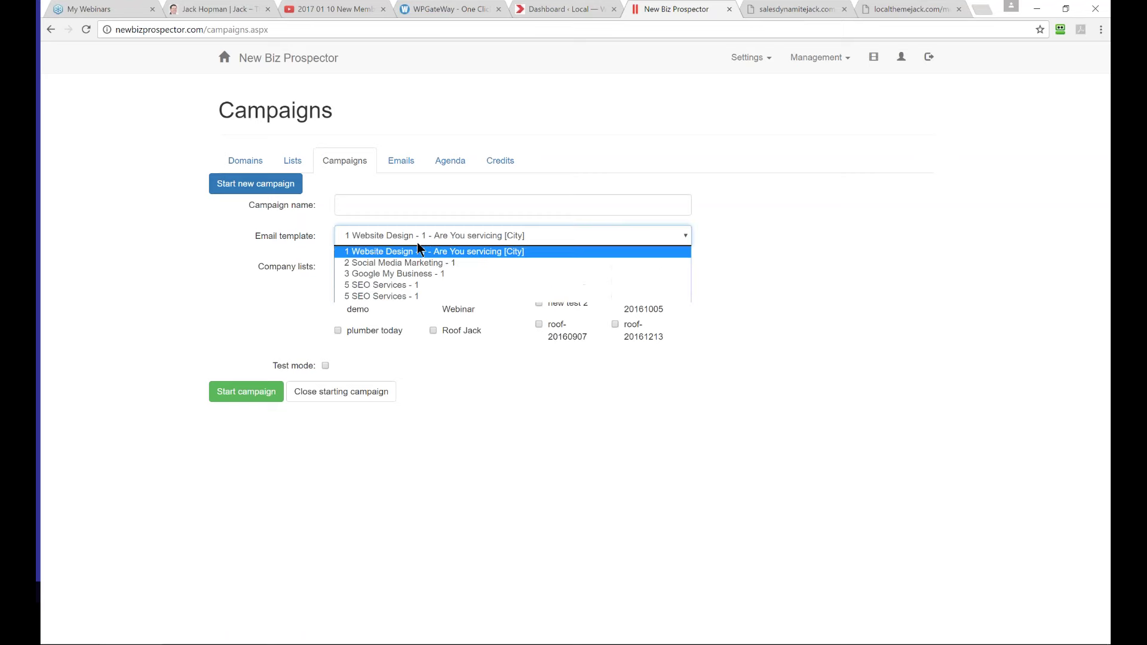
{"action": "left_click", "coordinate": [395, 285]}
Step: Begin the campaign name with 'Jack Ho', correcting a mistyped character
{"action": "left_click", "coordinate": [356, 210]}
{"action": "type", "text": "Jack Ho"}
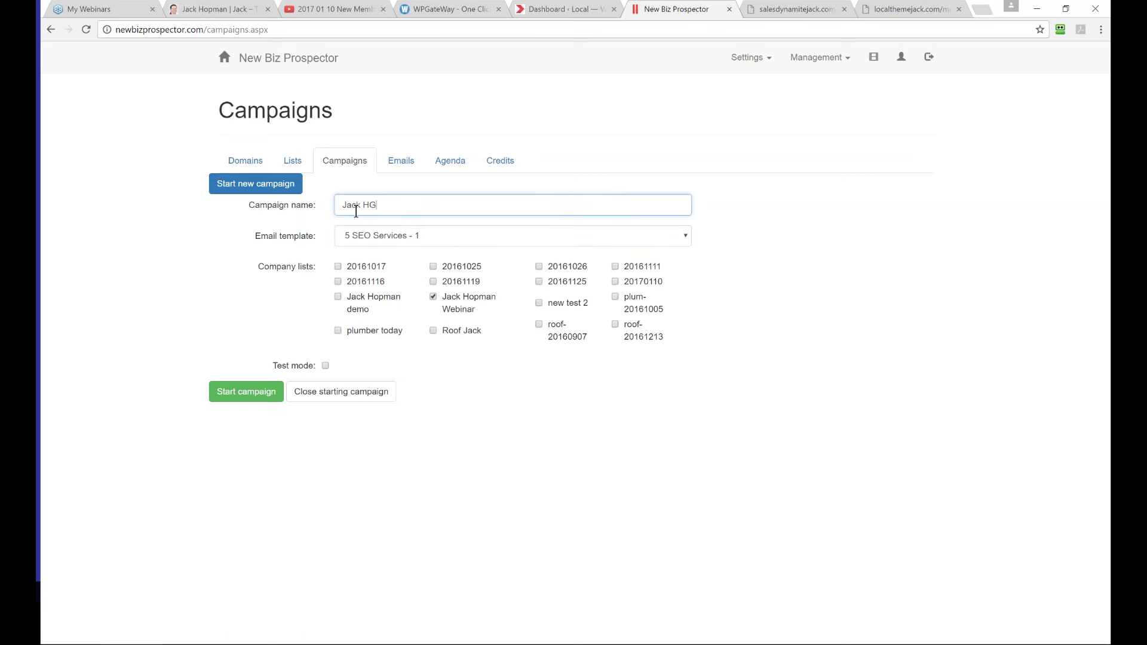
{"action": "key", "text": "BackSpace"}
Step: Complete the campaign name as 'Jack Hopman Webinar demo'
{"action": "type", "text": "opman Webinar demo"}
{"action": "left_click_drag", "start_coordinate": [296, 236], "coordinate": [266, 242]}
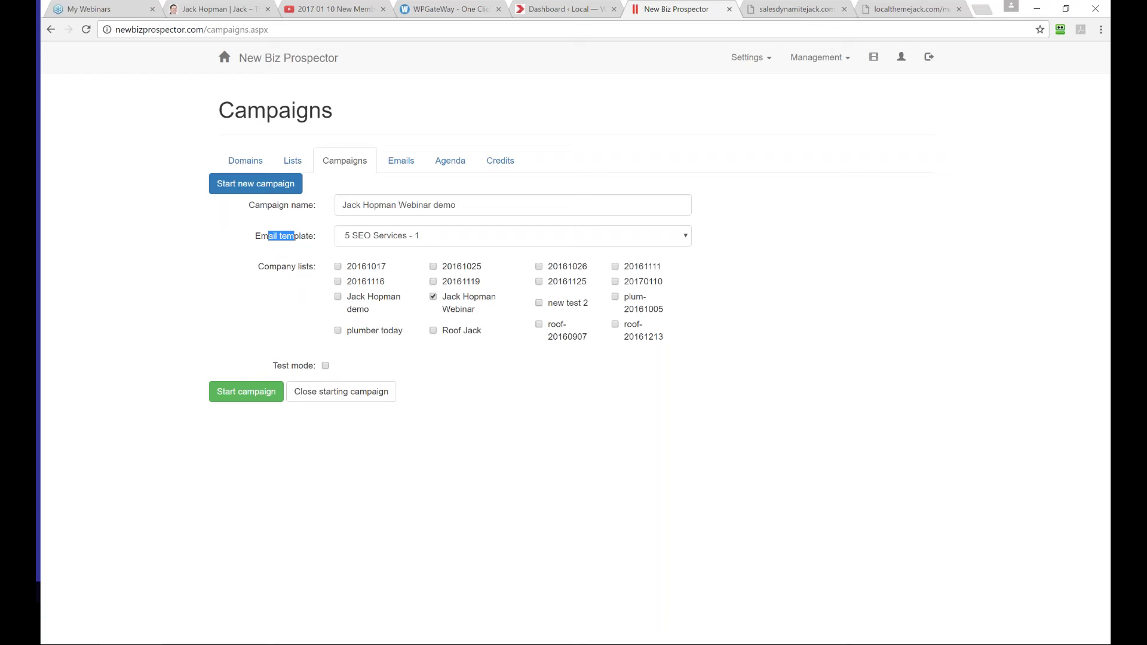
Step: Open the 2 Social Media Marketing - 1 template in the Email Editor and review its body
{"action": "left_click", "coordinate": [401, 160]}
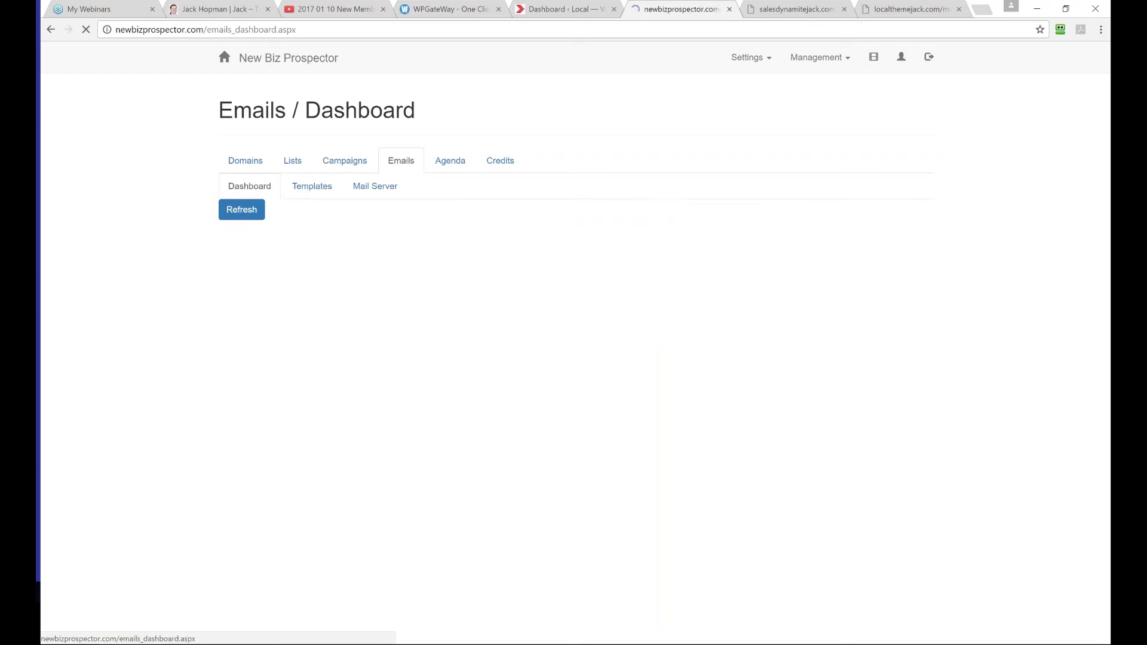
{"action": "left_click", "coordinate": [297, 187]}
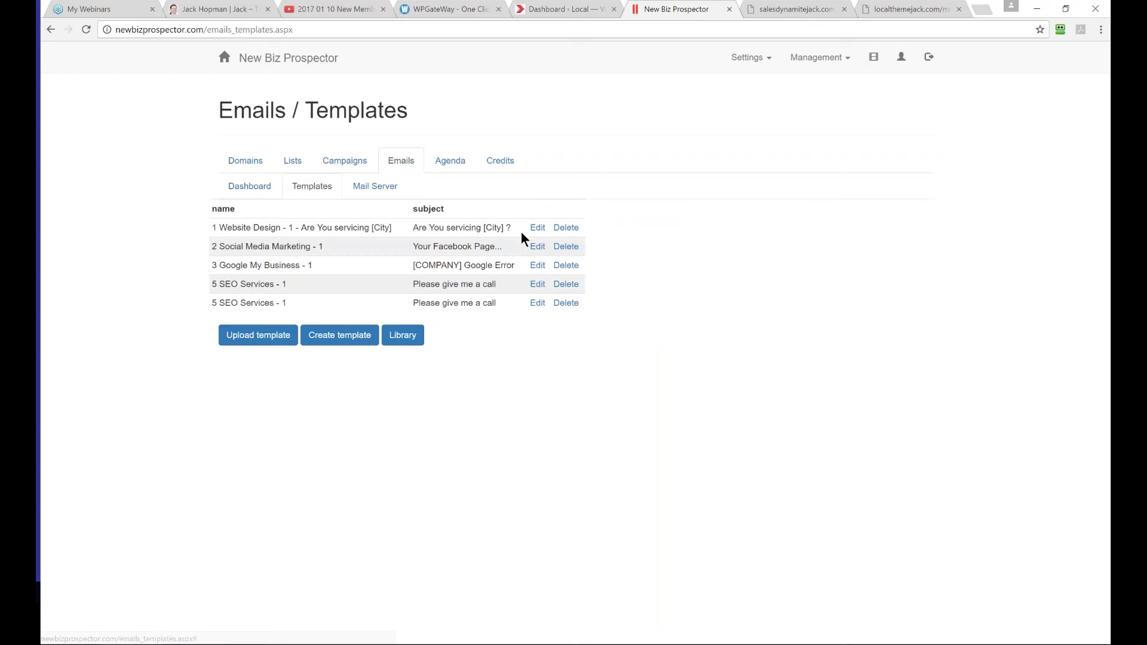
{"action": "left_click", "coordinate": [536, 247]}
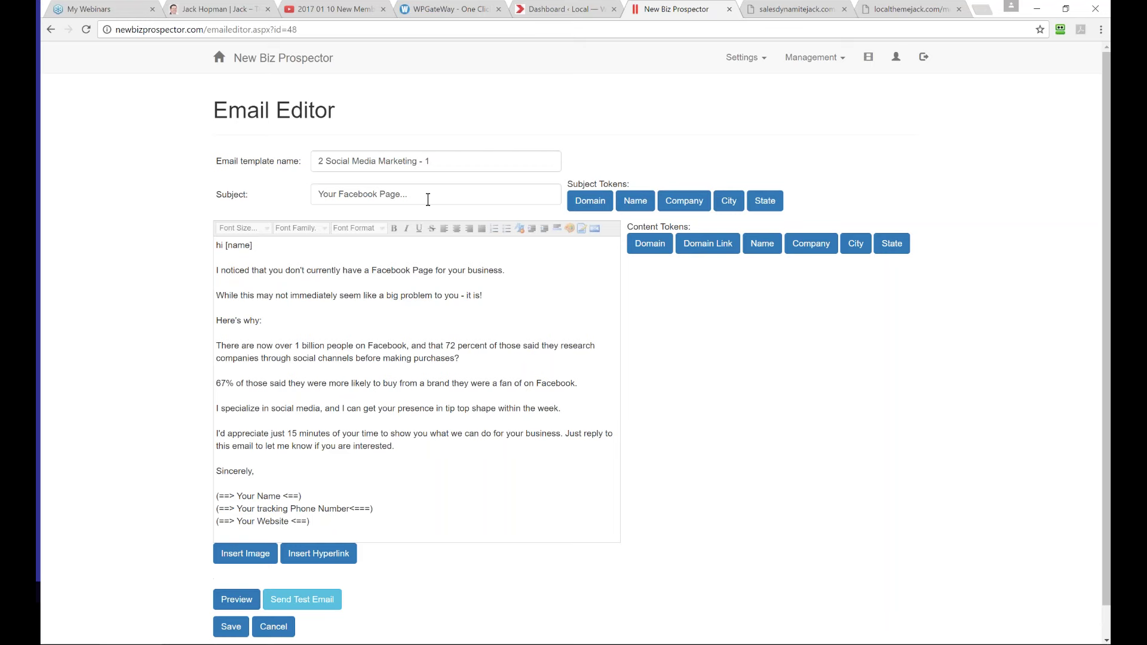
{"action": "left_click", "coordinate": [301, 424]}
{"action": "left_click", "coordinate": [606, 401]}
{"action": "scroll", "coordinate": [317, 457], "scroll_direction": "down", "scroll_amount": 1}
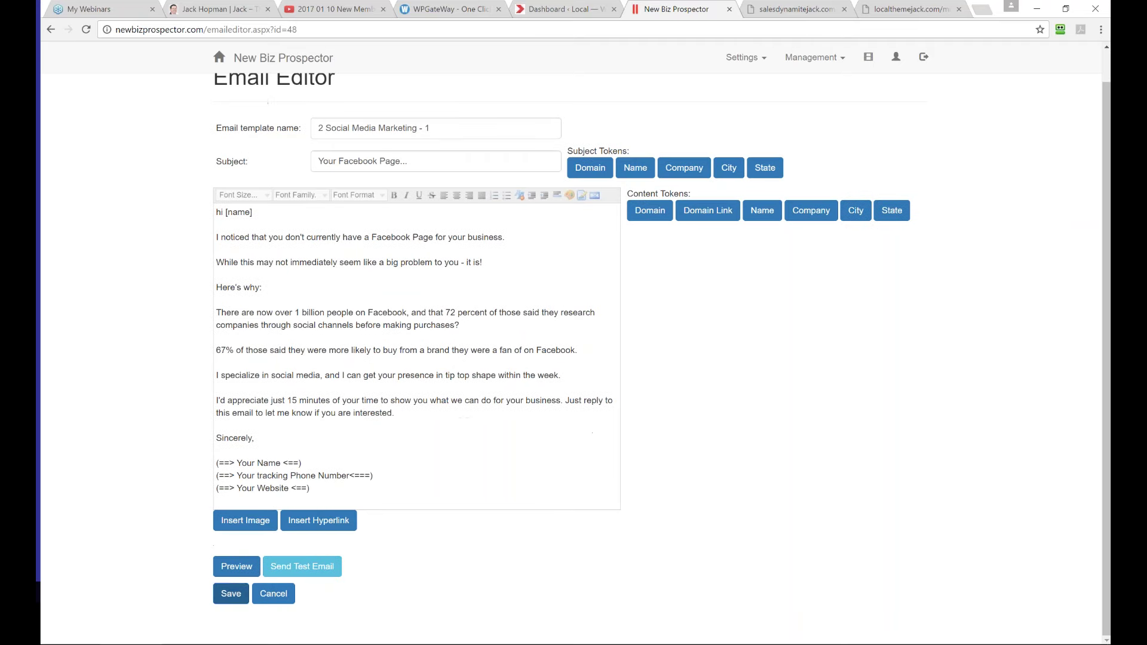
Step: Save the template, then try Your Mail Server in Mail Server settings and cancel
{"action": "left_click", "coordinate": [232, 593]}
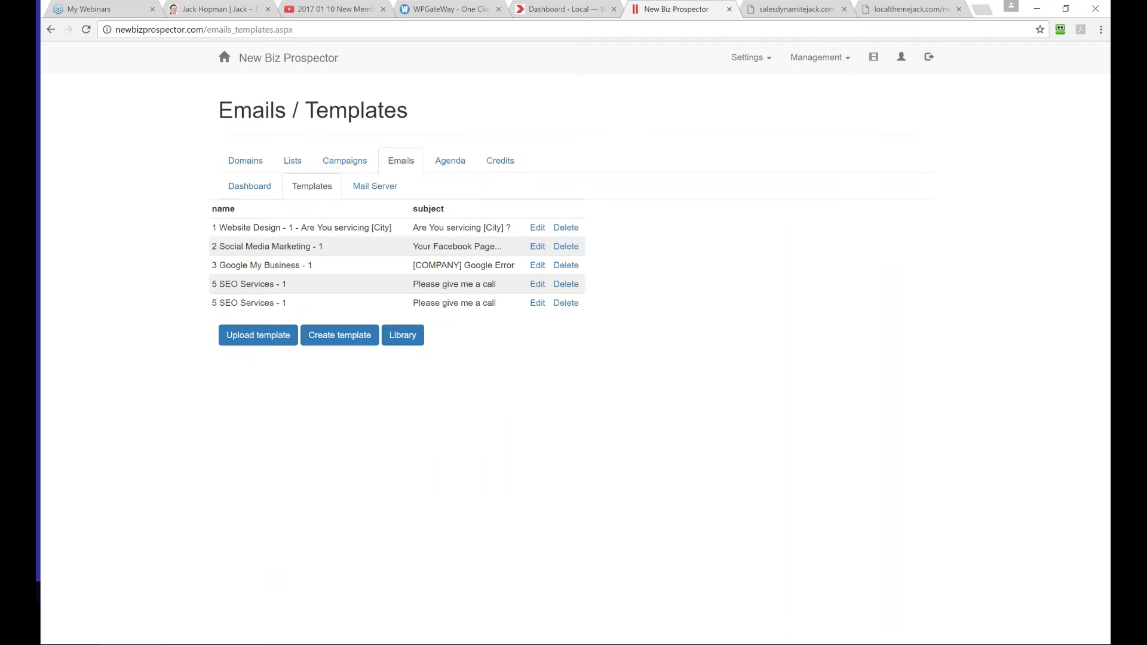
{"action": "left_click", "coordinate": [374, 186]}
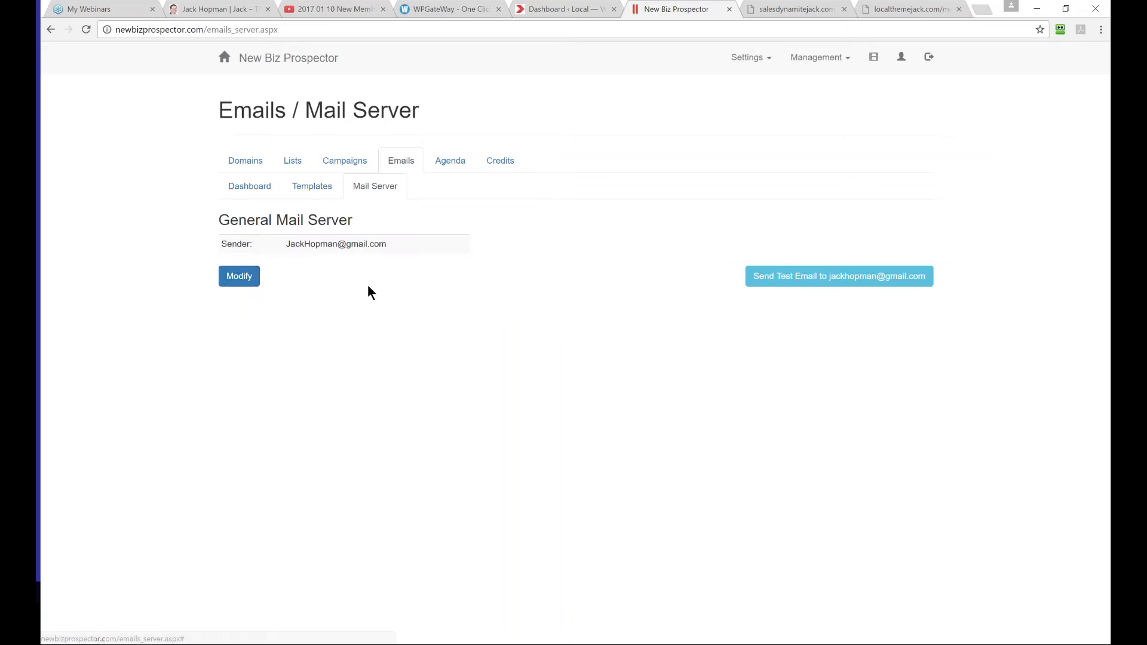
{"action": "left_click", "coordinate": [239, 276]}
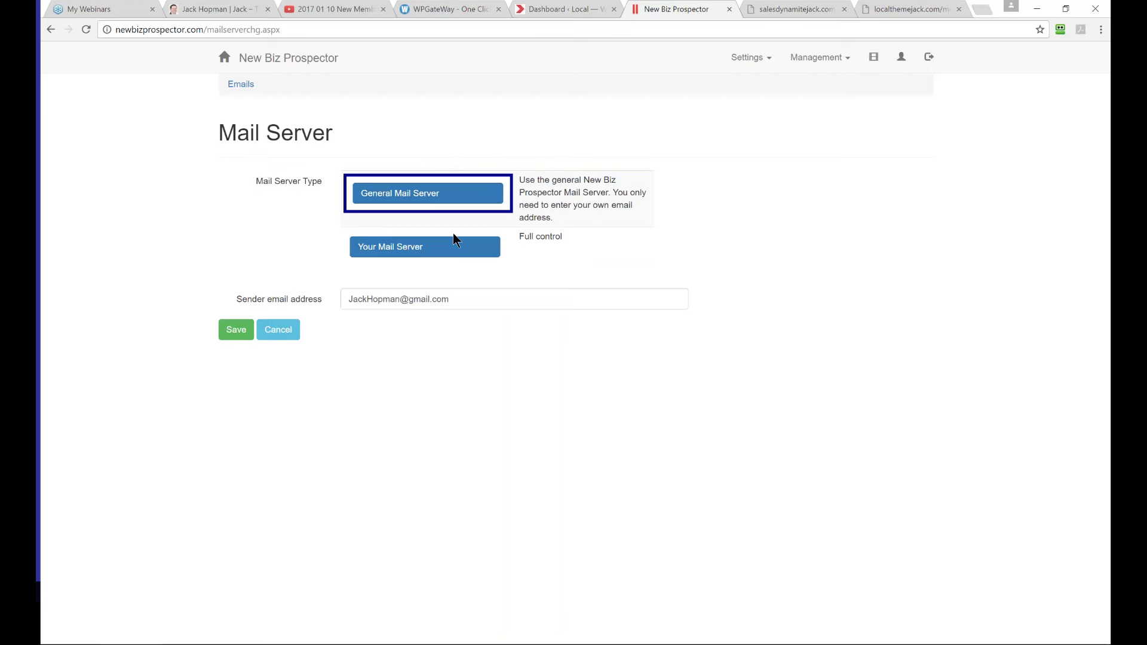
{"action": "left_click_drag", "start_coordinate": [471, 297], "coordinate": [327, 303]}
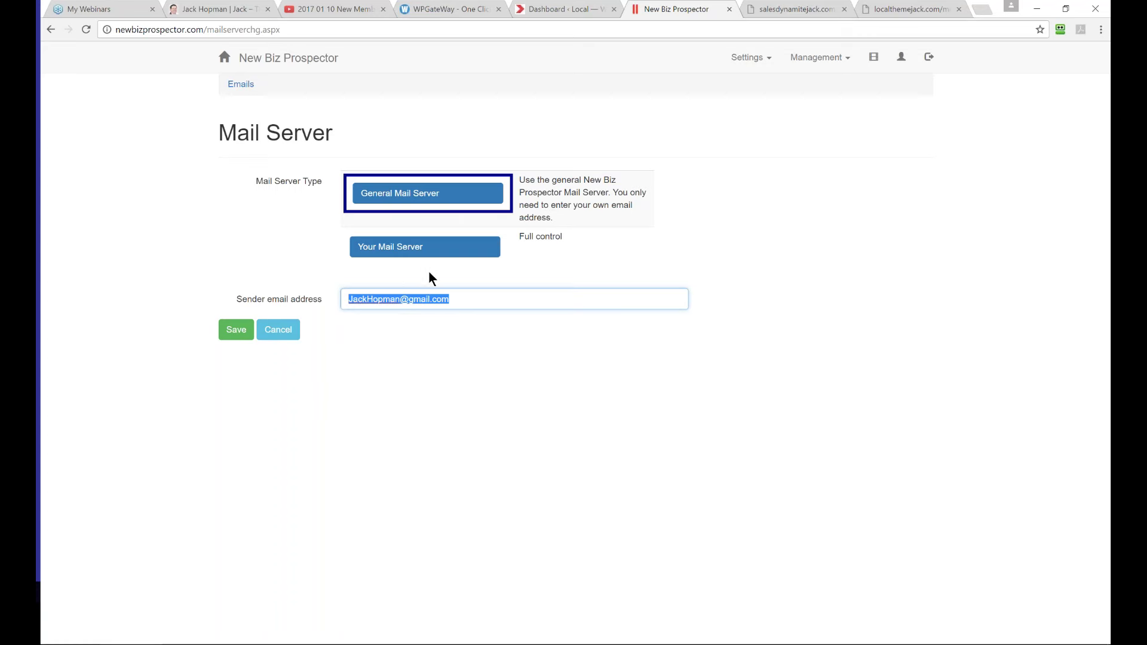
{"action": "left_click", "coordinate": [409, 247]}
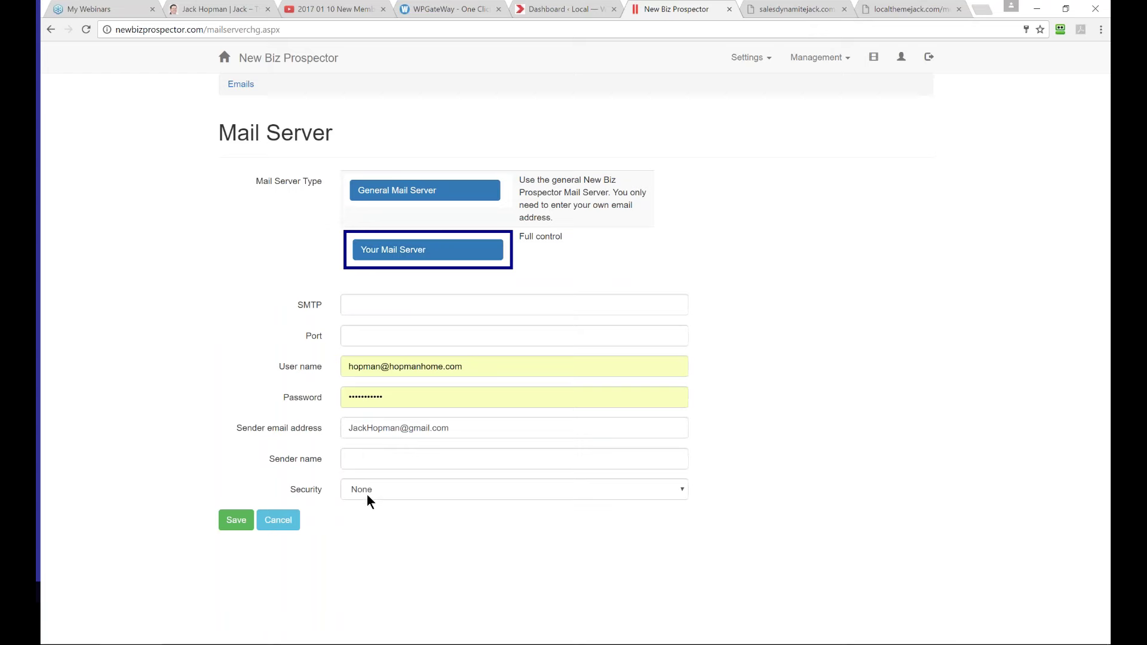
{"action": "left_click", "coordinate": [278, 525]}
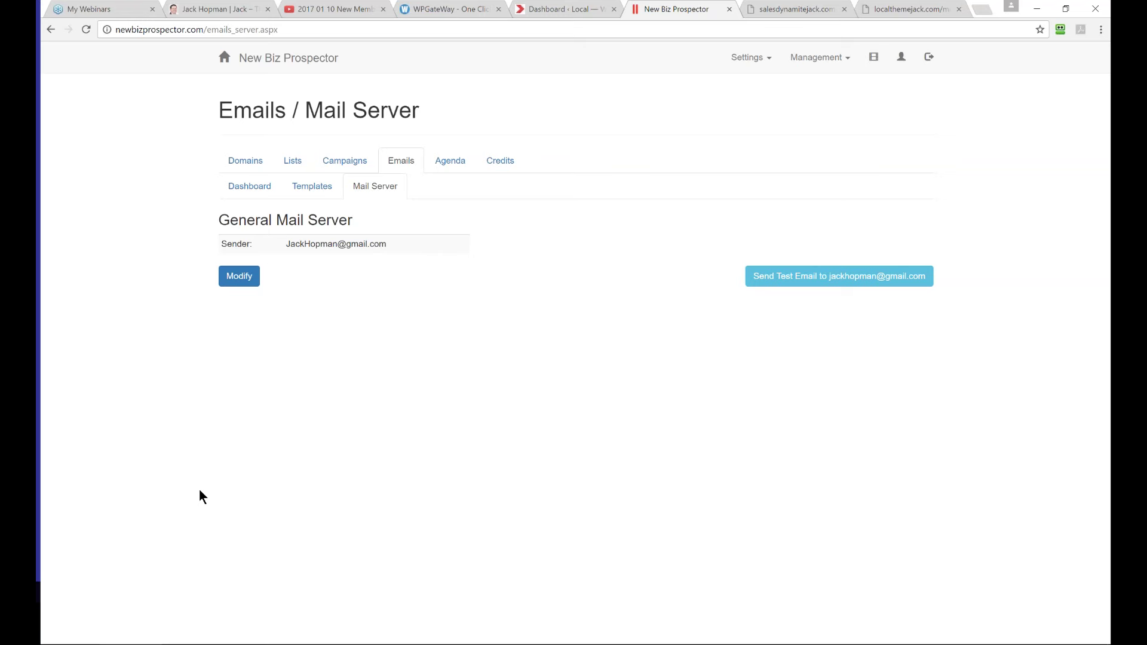
Step: Open the first 5 SEO Services - 1 template and rearrange its signature's tracking phone line
{"action": "left_click", "coordinate": [312, 186]}
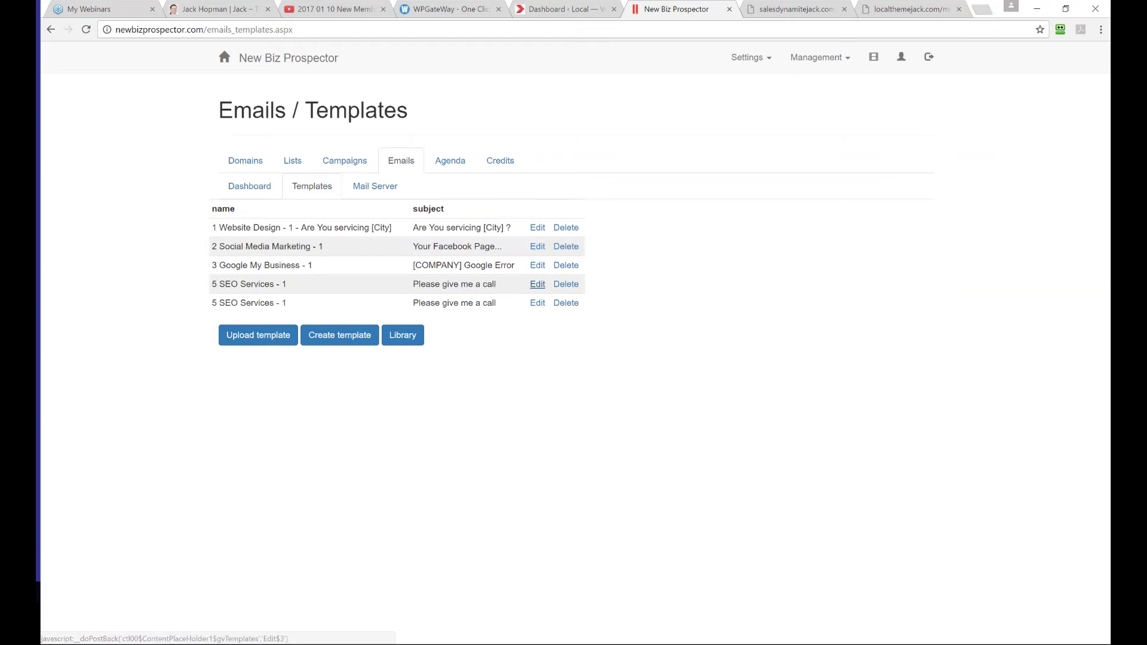
{"action": "left_click", "coordinate": [537, 284]}
{"action": "scroll", "coordinate": [370, 414], "scroll_direction": "down", "scroll_amount": 4}
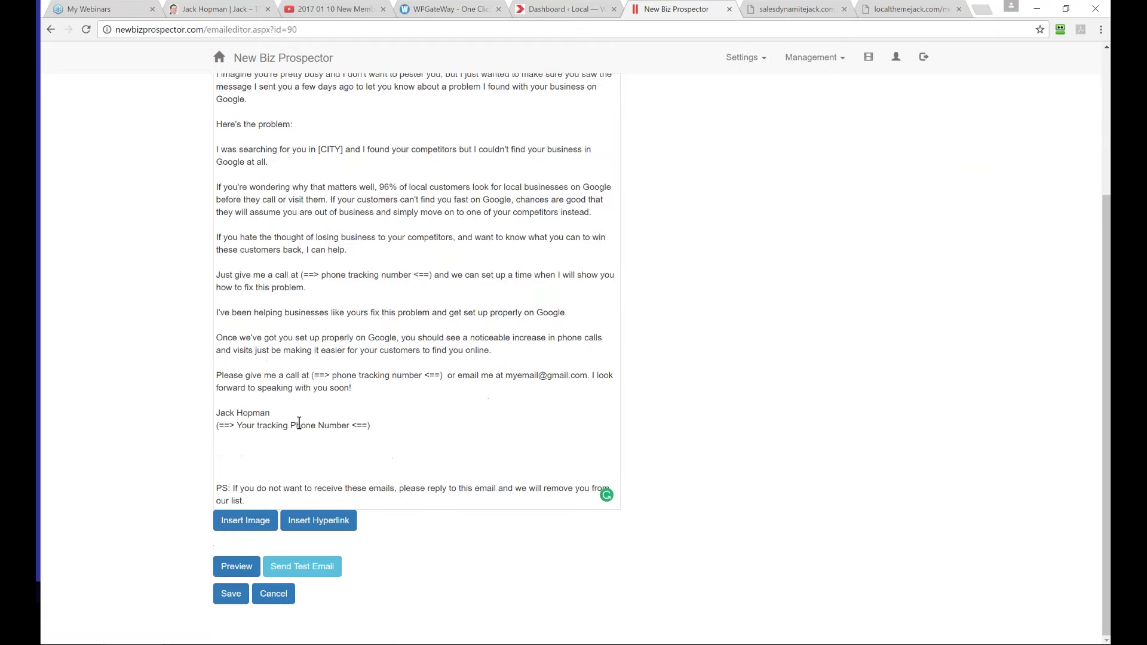
{"action": "left_click_drag", "start_coordinate": [372, 425], "coordinate": [219, 425]}
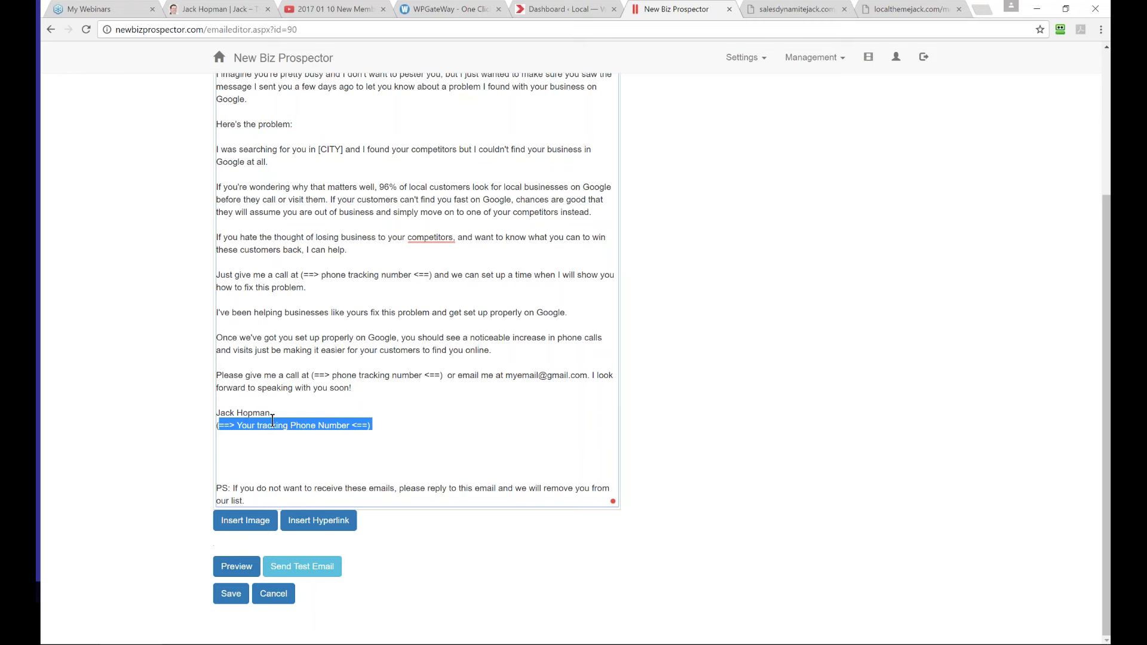
{"action": "left_click_drag", "start_coordinate": [216, 413], "coordinate": [216, 412]}
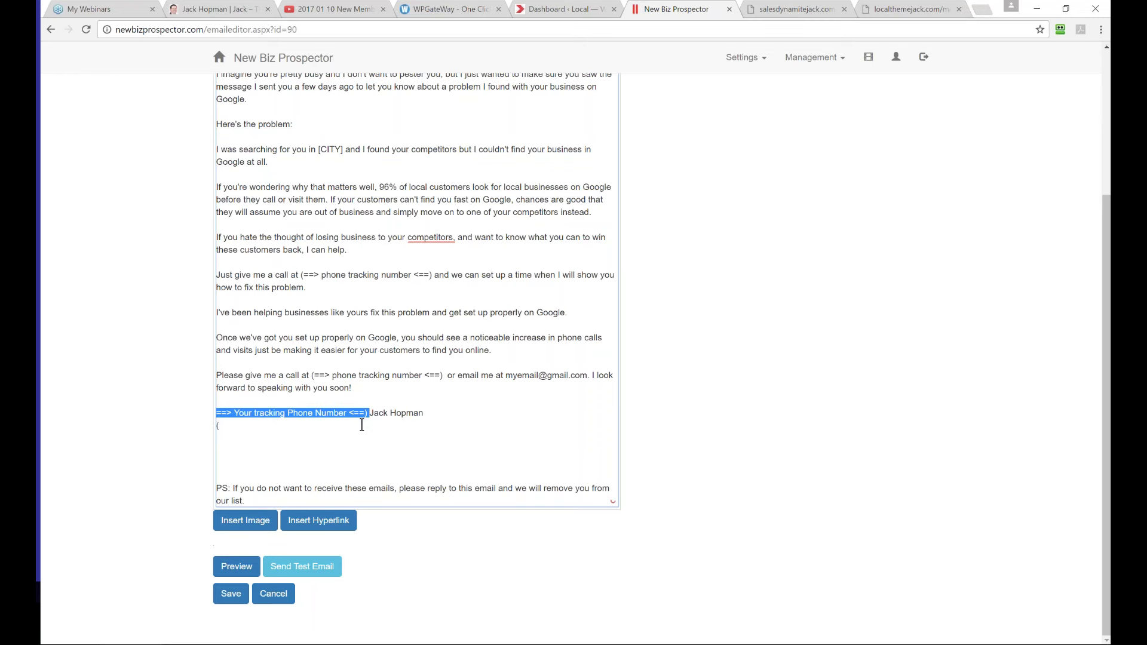
{"action": "left_click_drag", "start_coordinate": [423, 413], "coordinate": [366, 413]}
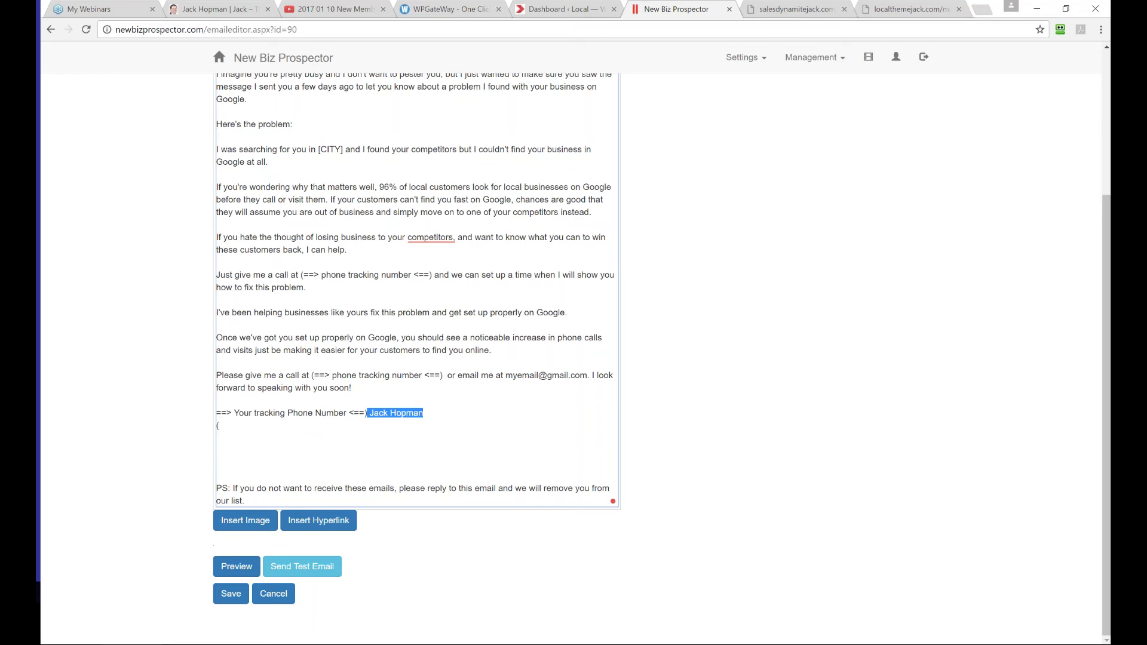
Step: Check the [NAME] greeting placeholder, then cancel to discard the edits
{"action": "scroll", "coordinate": [476, 280], "scroll_direction": "up", "scroll_amount": 3}
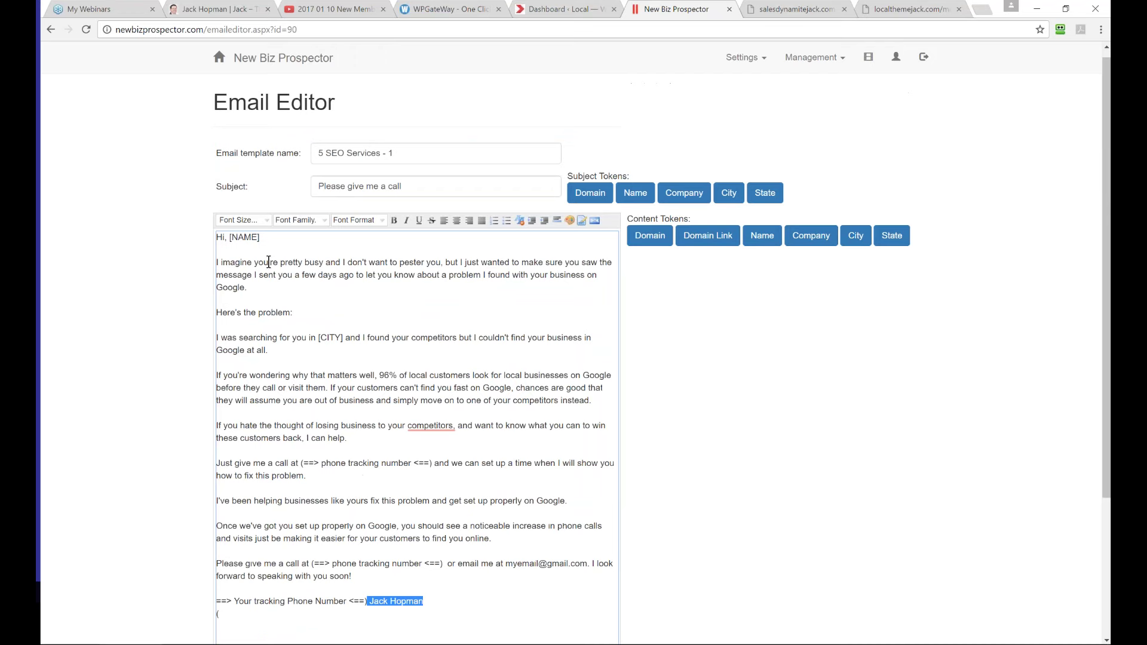
{"action": "left_click_drag", "start_coordinate": [260, 237], "coordinate": [229, 237]}
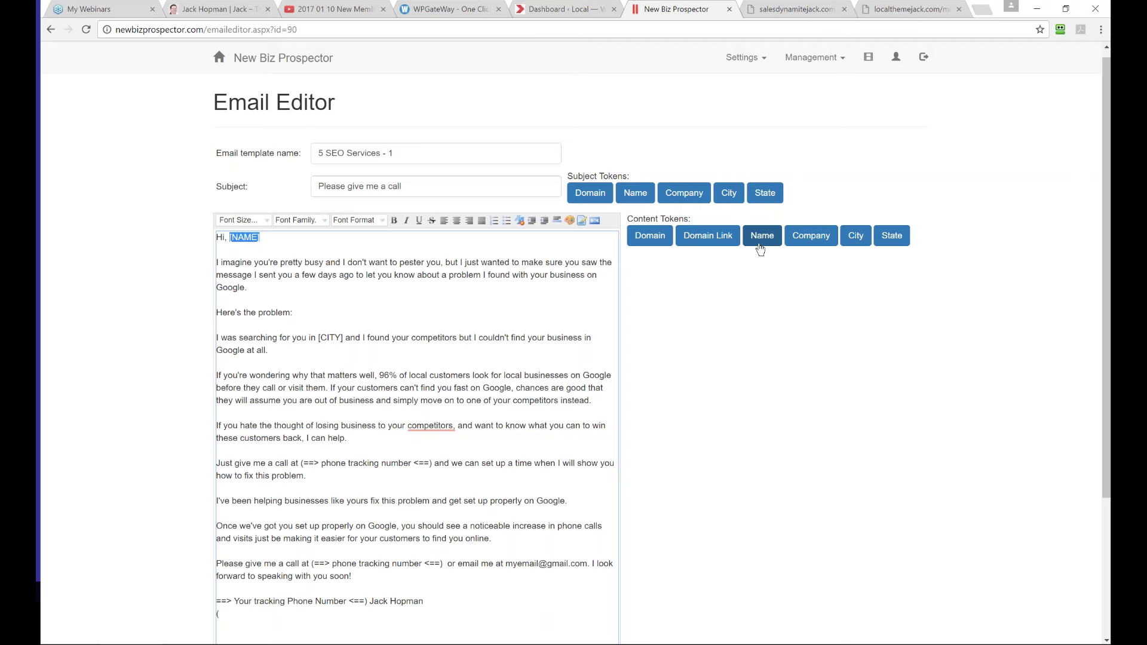
{"action": "scroll", "coordinate": [632, 360], "scroll_direction": "down", "scroll_amount": 3}
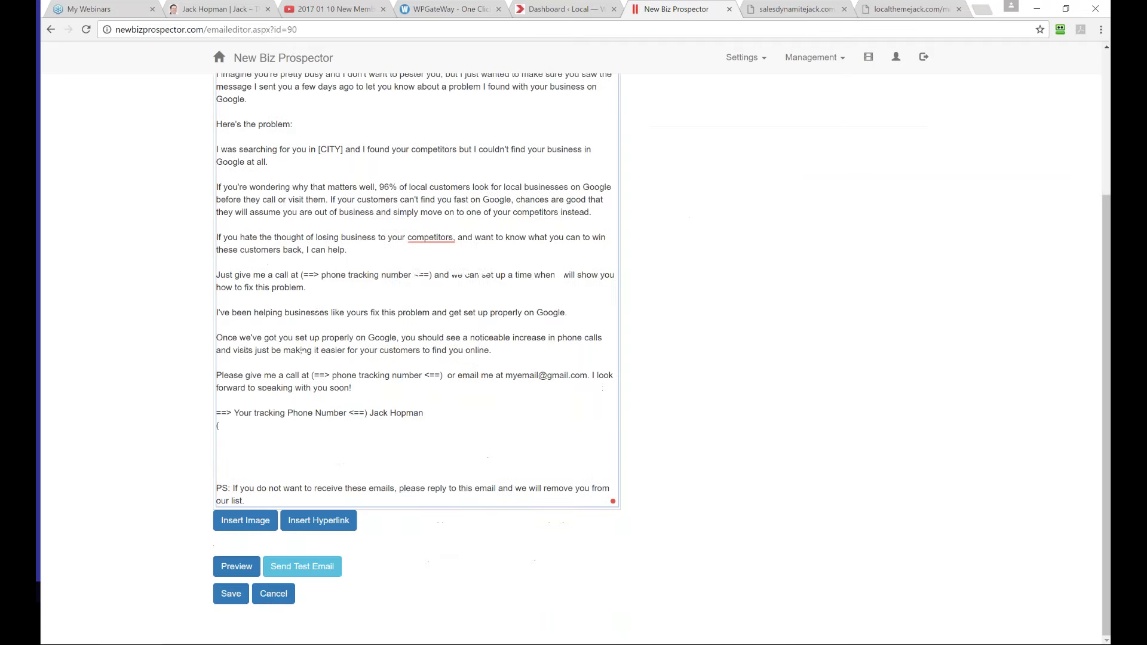
{"action": "left_click", "coordinate": [273, 596]}
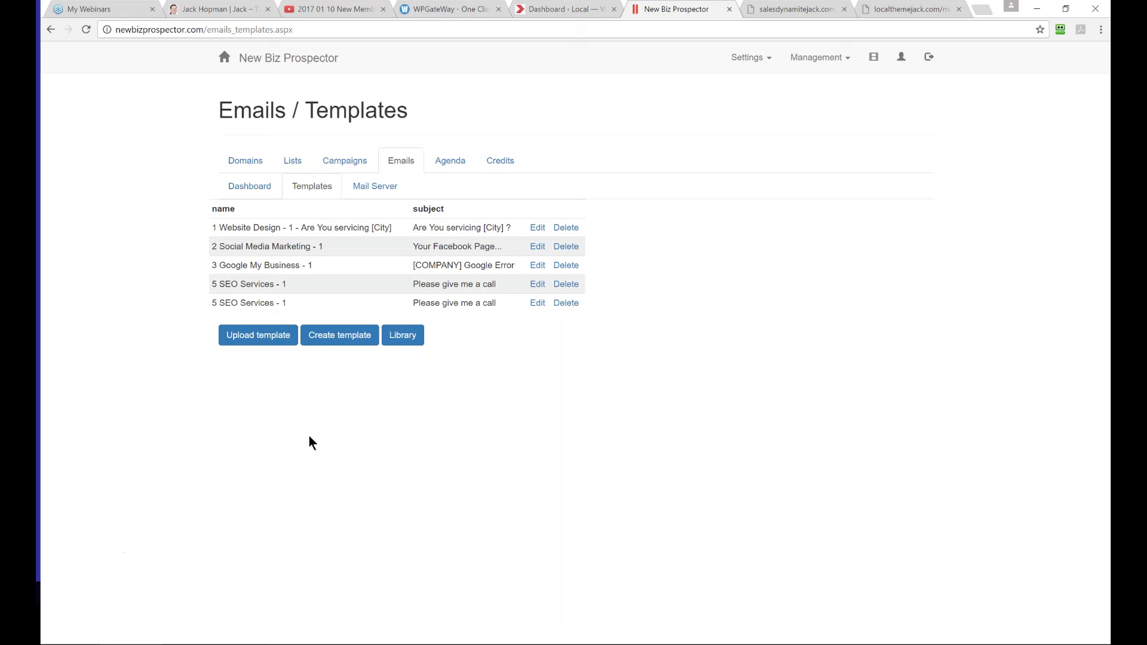
Step: View the Lists page showing the Jack Hopman Webinar list's six leads
{"action": "left_click", "coordinate": [293, 161]}
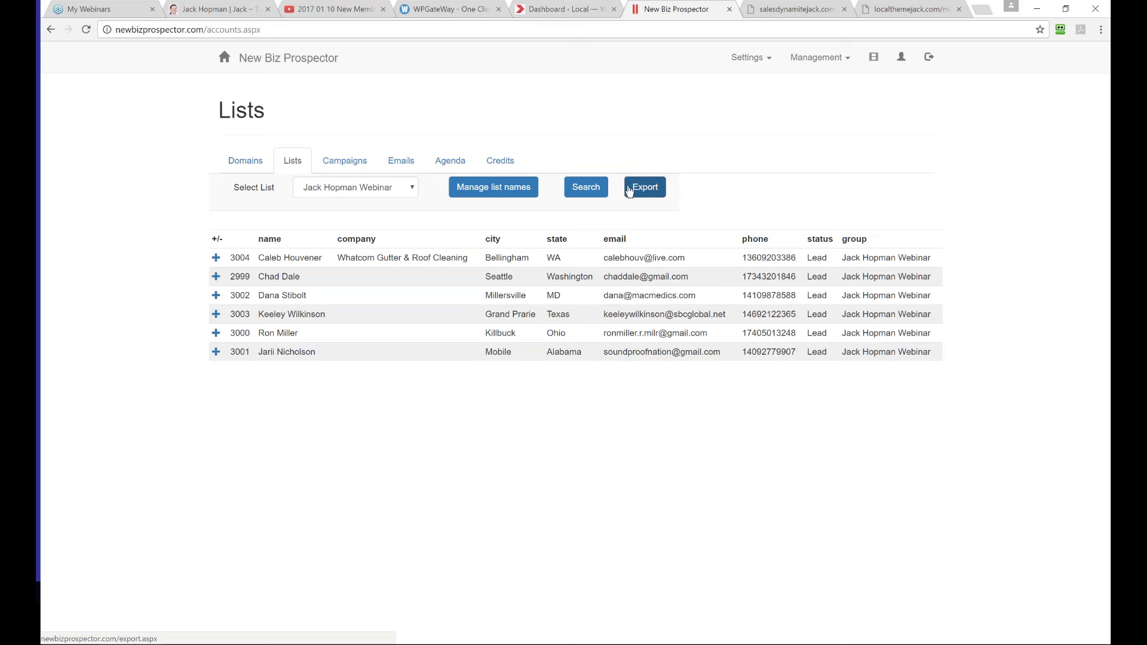
{"action": "left_click", "coordinate": [356, 169]}
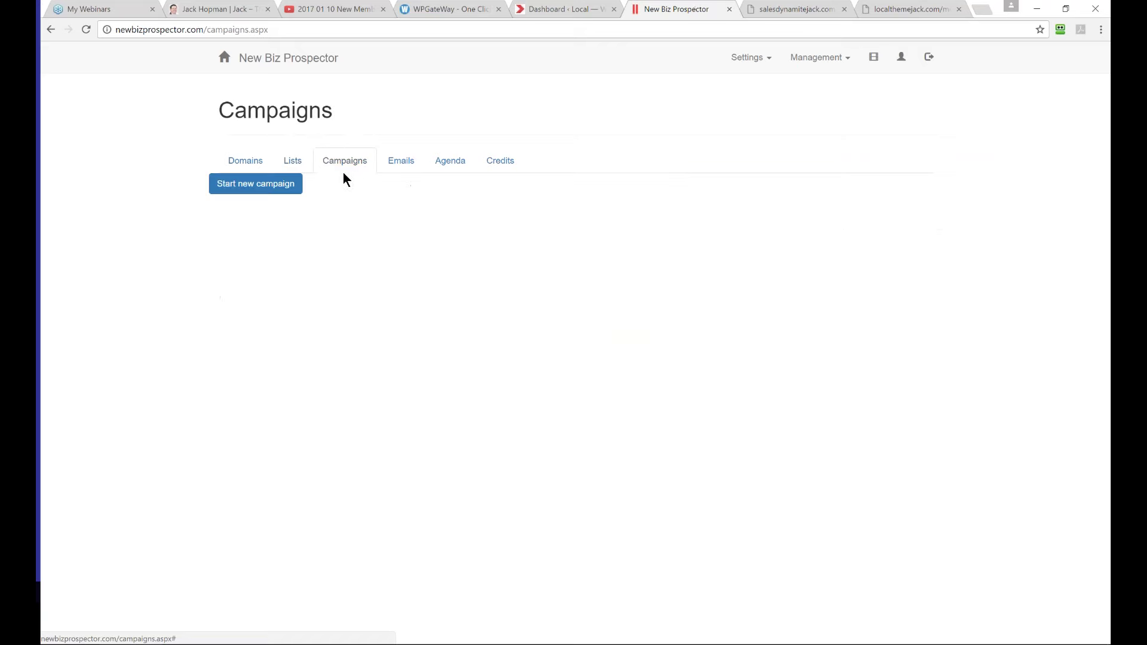
{"action": "left_click", "coordinate": [292, 168]}
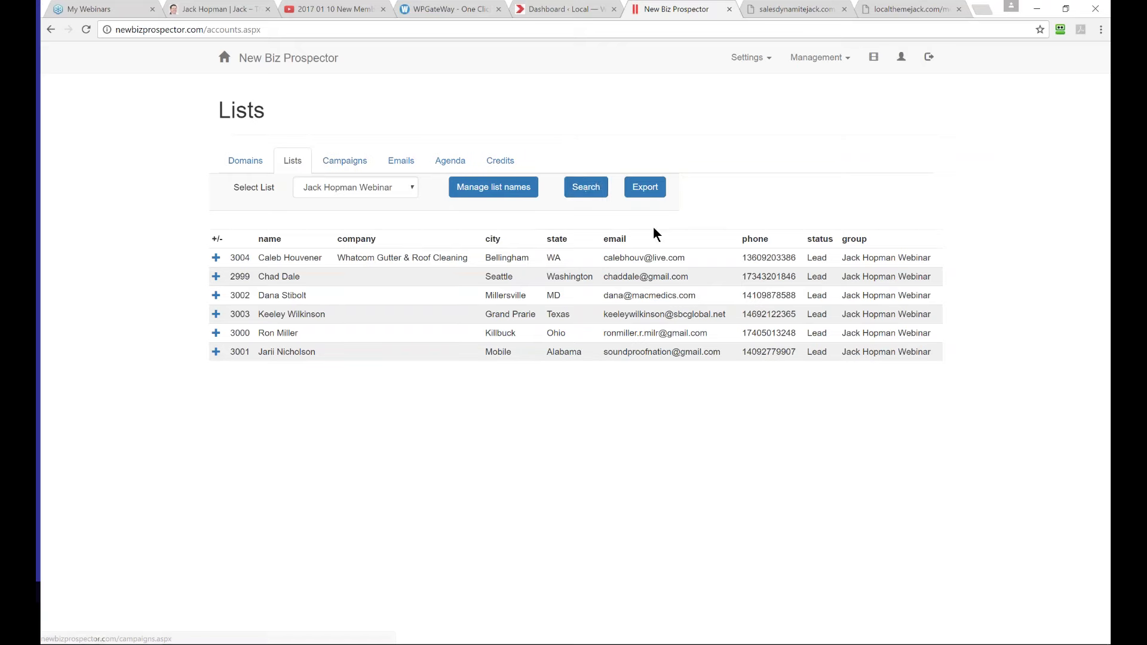
Step: Search the contacts by a lead's surname to show the matching leads
{"action": "left_click", "coordinate": [587, 188]}
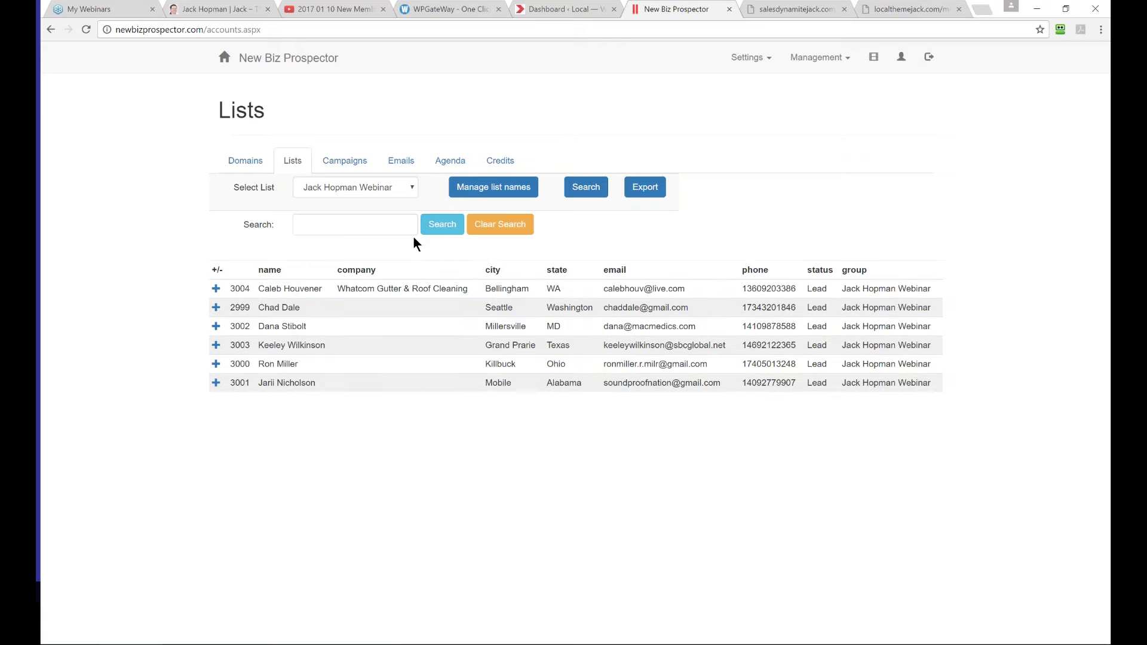
{"action": "left_click", "coordinate": [351, 225]}
{"action": "type", "text": "miller"}
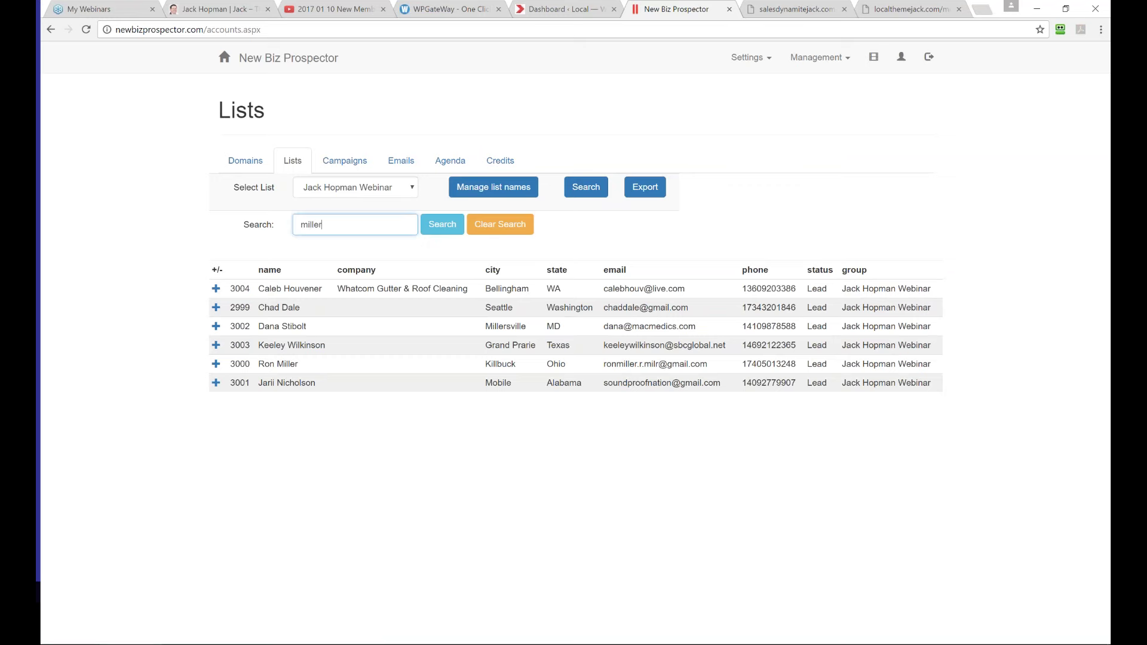
{"action": "left_click", "coordinate": [442, 224]}
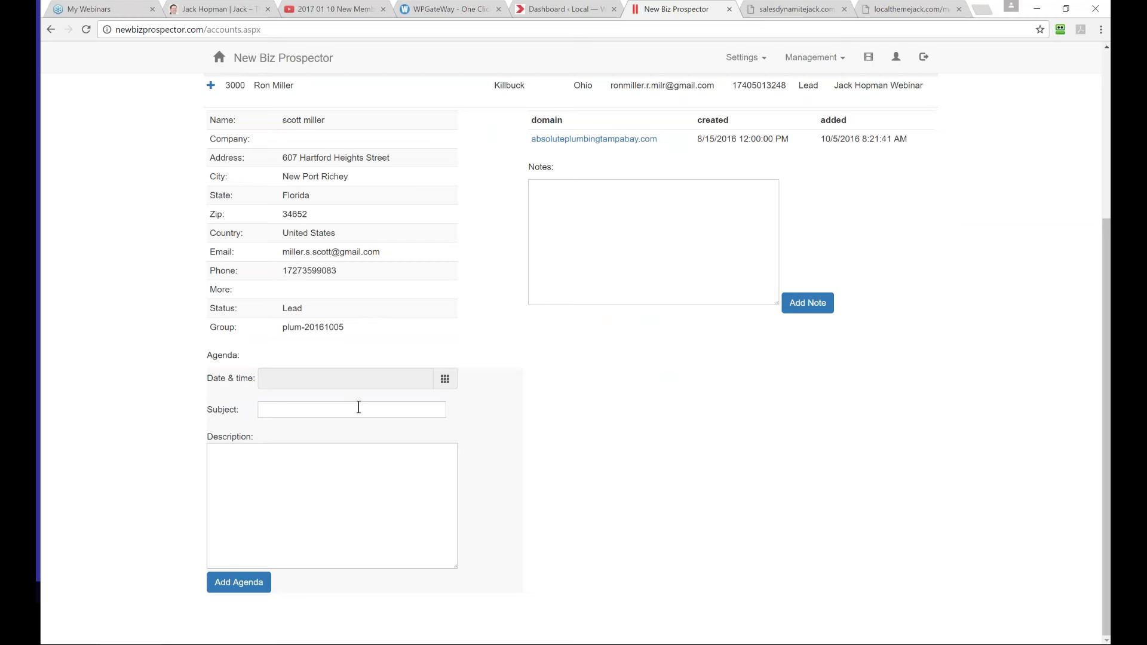
Step: Date the agenda entry Jan 17, 20:24 (now) with the subject 'Follow up'
{"action": "left_click", "coordinate": [437, 381]}
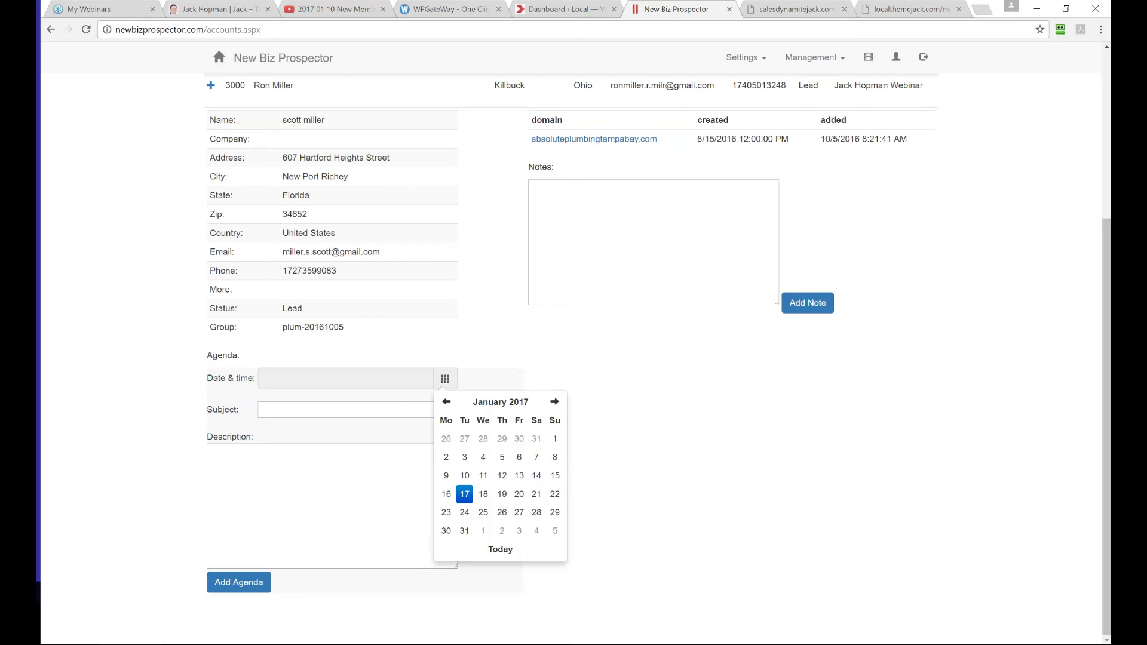
{"action": "left_click", "coordinate": [465, 515]}
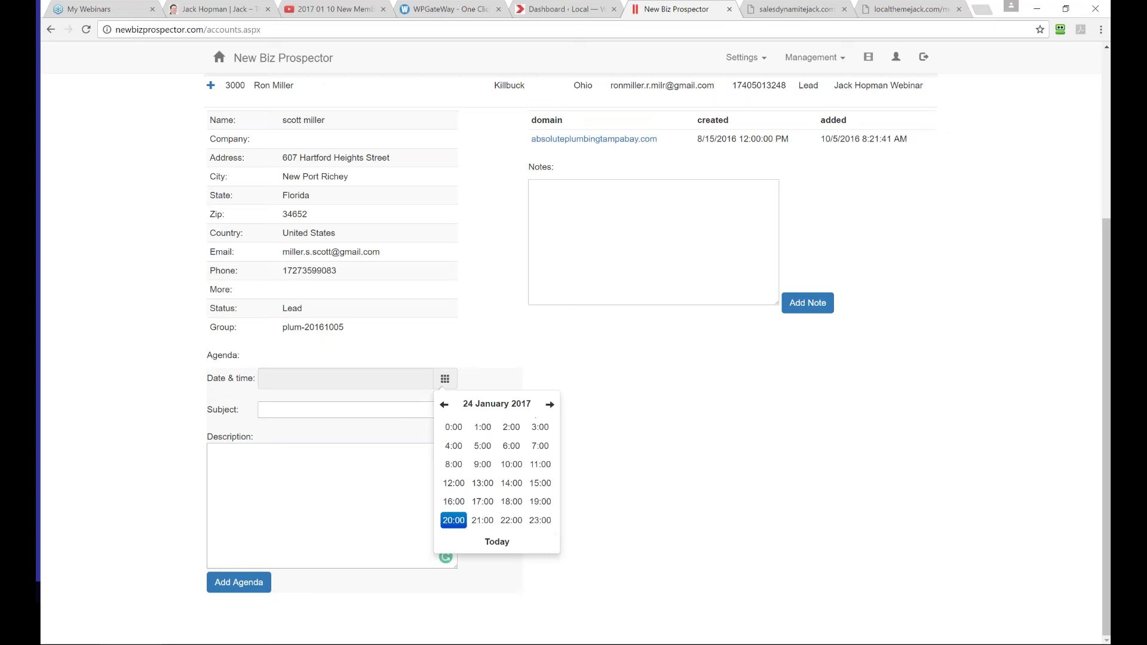
{"action": "left_click", "coordinate": [496, 541]}
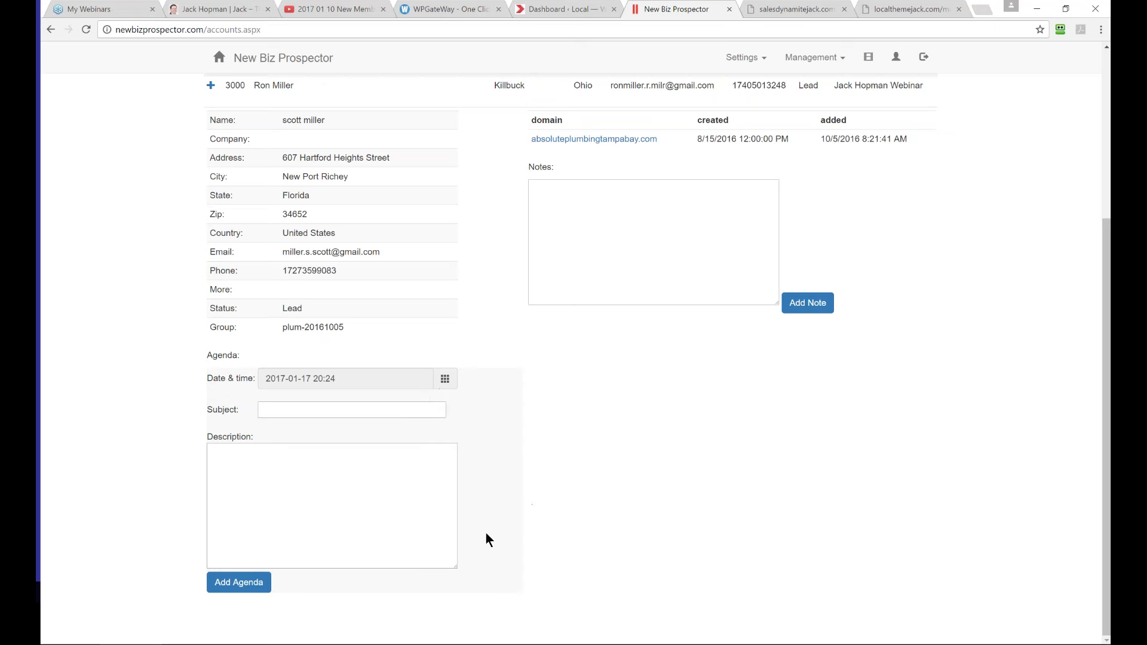
{"action": "left_click", "coordinate": [274, 410]}
{"action": "type", "text": "Followe"}
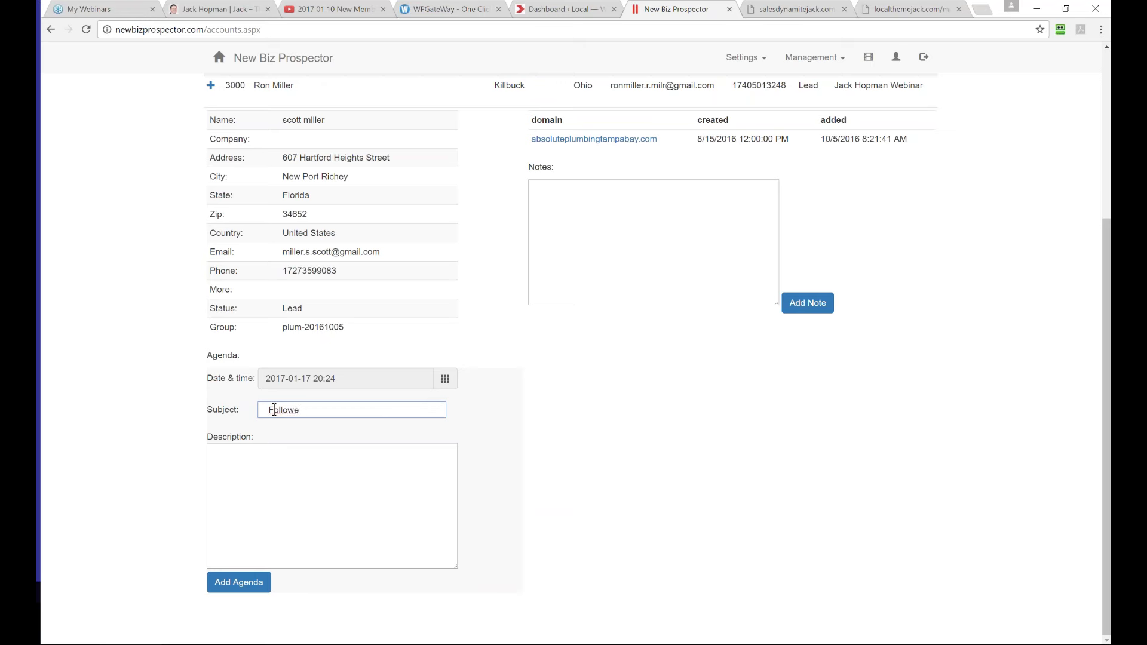
{"action": "key", "text": "BackSpace"}
{"action": "type", "text": "up"}
Step: Describe the entry as a demo call with the contact and add it to the lead
{"action": "left_click", "coordinate": [245, 464]}
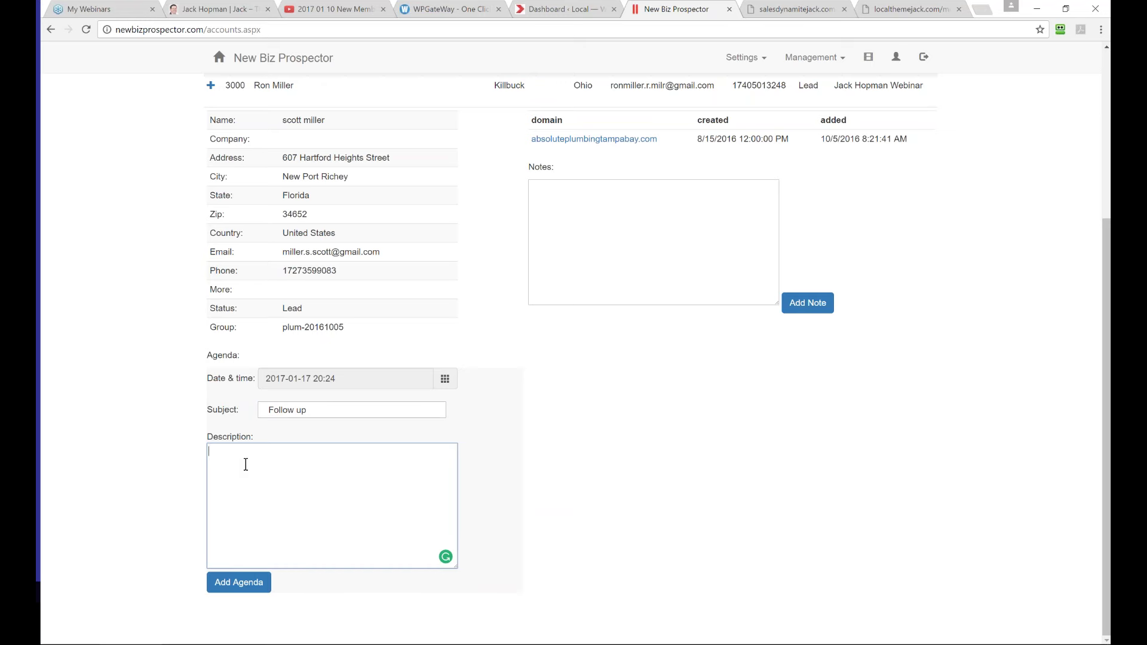
{"action": "type", "text": "Call Jon h fo r"}
{"action": "key", "text": "BackSpace"}
{"action": "key", "text": "BackSpace"}
{"action": "type", "text": "r demo"}
{"action": "left_click", "coordinate": [248, 586]}
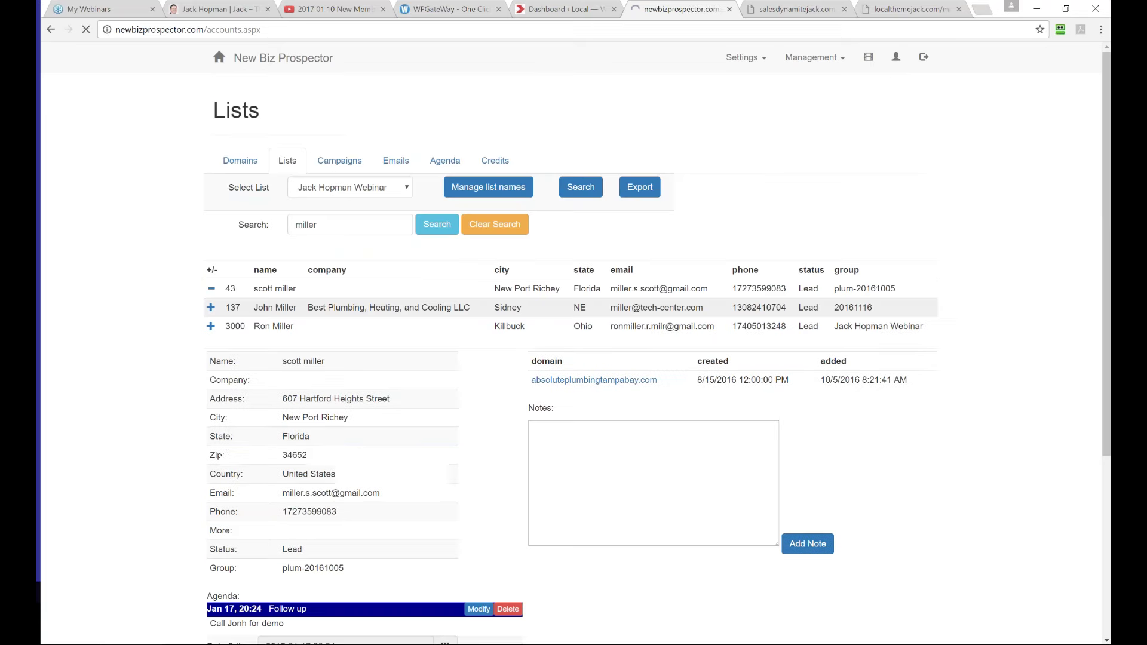
Step: Review the Agenda's two 1/17/2017 Follow up entries at 10:15 AM and 8:24 PM
{"action": "left_click", "coordinate": [445, 160]}
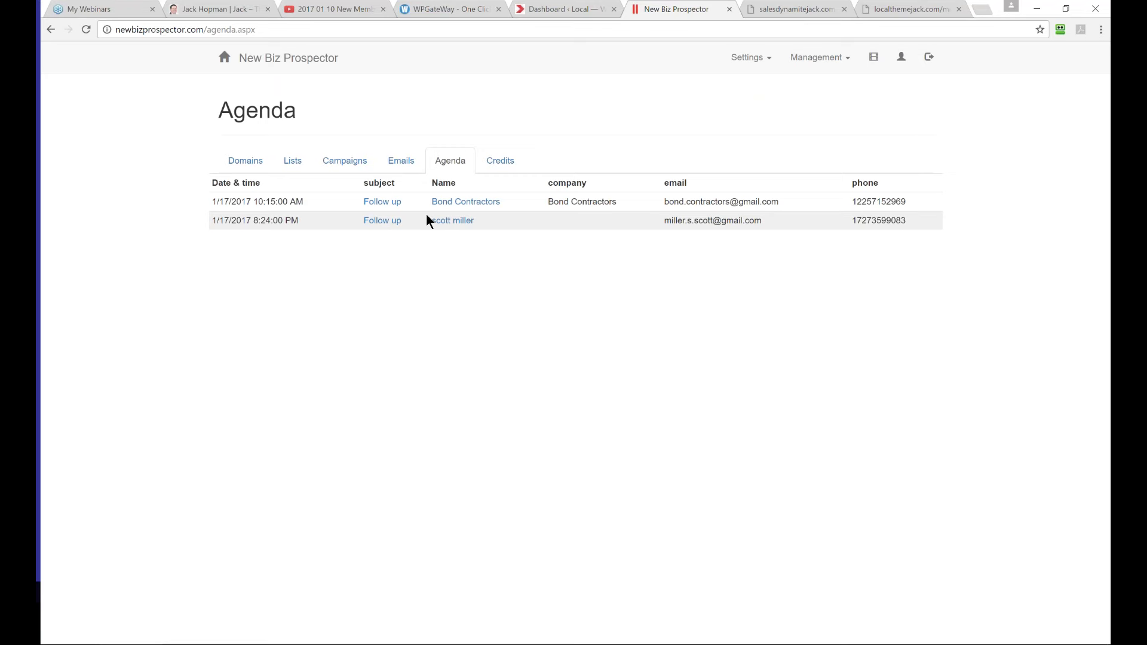
{"action": "left_click", "coordinate": [333, 160]}
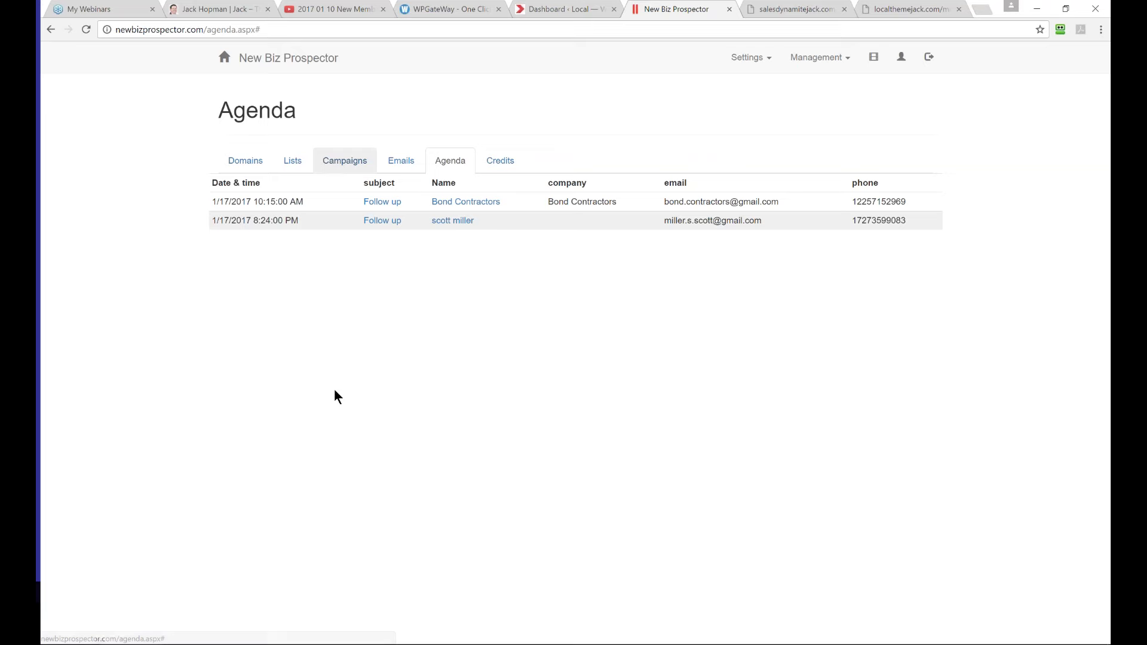
Step: Go to Campaigns, start a new campaign, and put the cursor in the Campaign name field
{"action": "left_click", "coordinate": [245, 161]}
{"action": "left_click", "coordinate": [347, 166]}
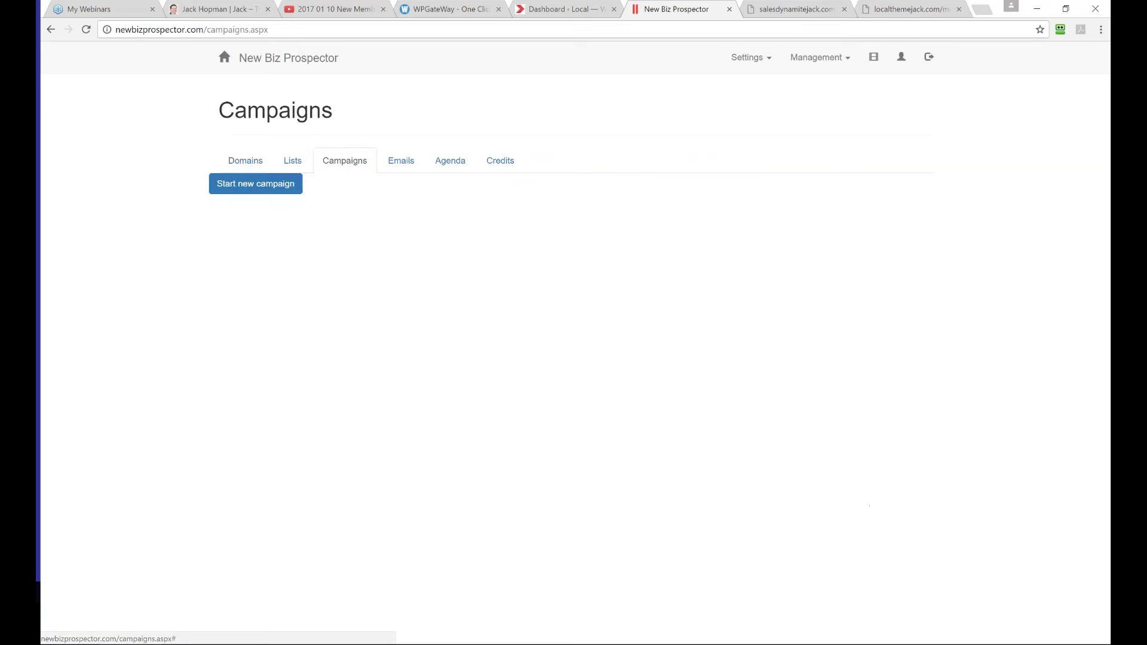
{"action": "left_click", "coordinate": [258, 186]}
{"action": "left_click", "coordinate": [372, 205]}
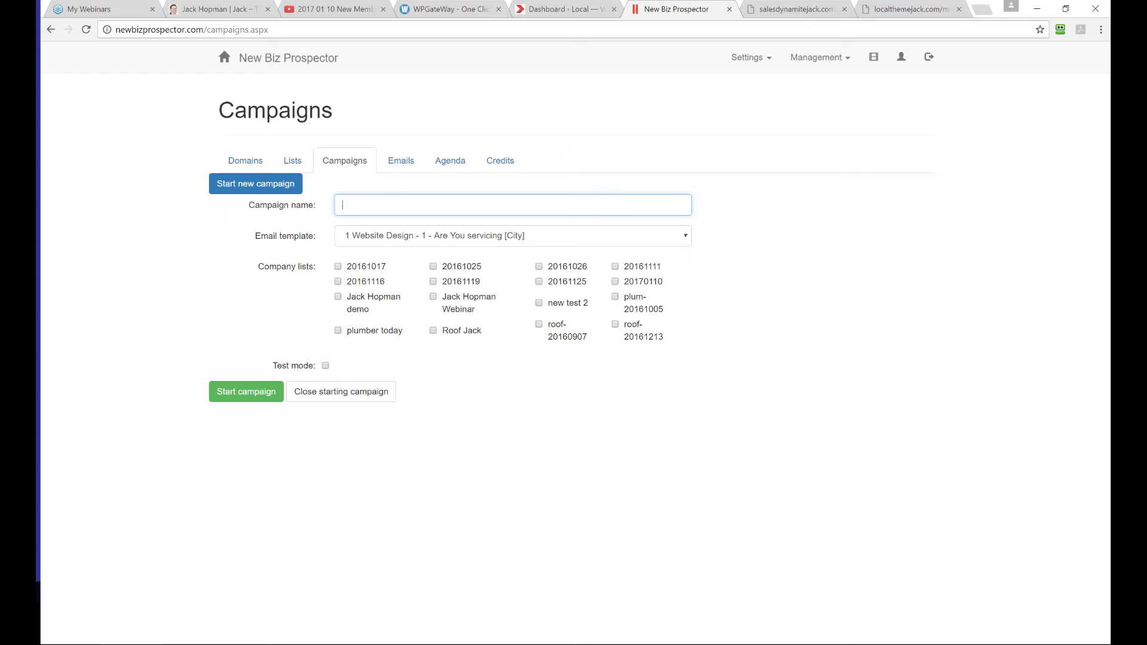
Step: Return to the Lists page showing the Jack Hopman Webinar list's three leads
{"action": "left_click", "coordinate": [292, 162]}
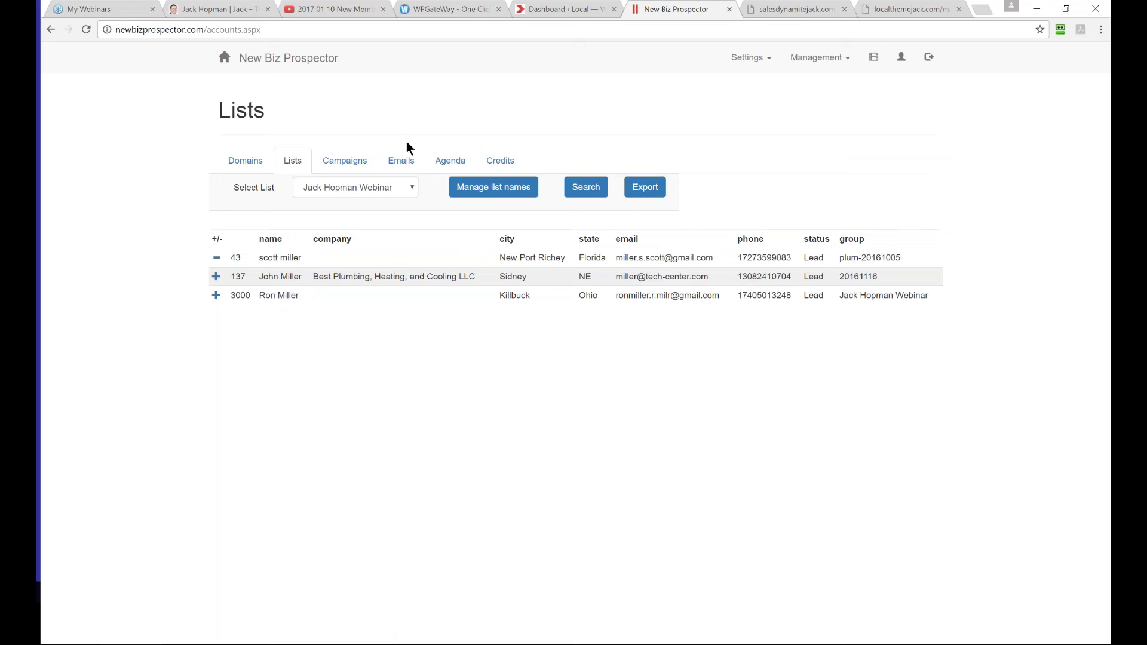
Step: Switch to the Domains page listing 4,946 United States roofing domains
{"action": "left_click", "coordinate": [253, 166]}
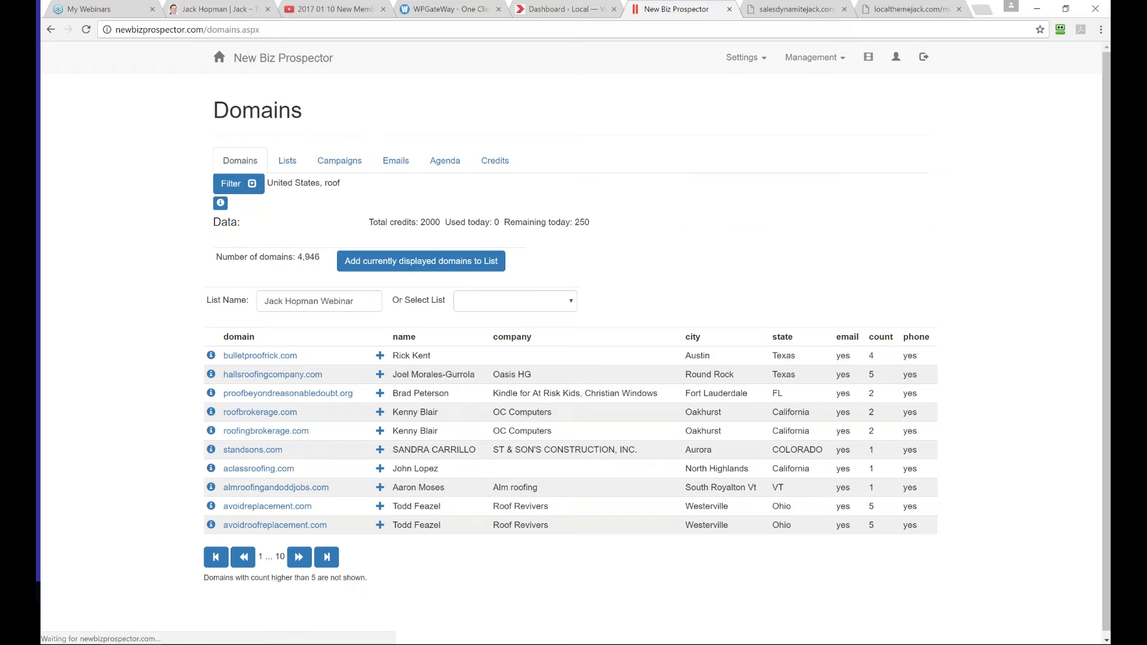
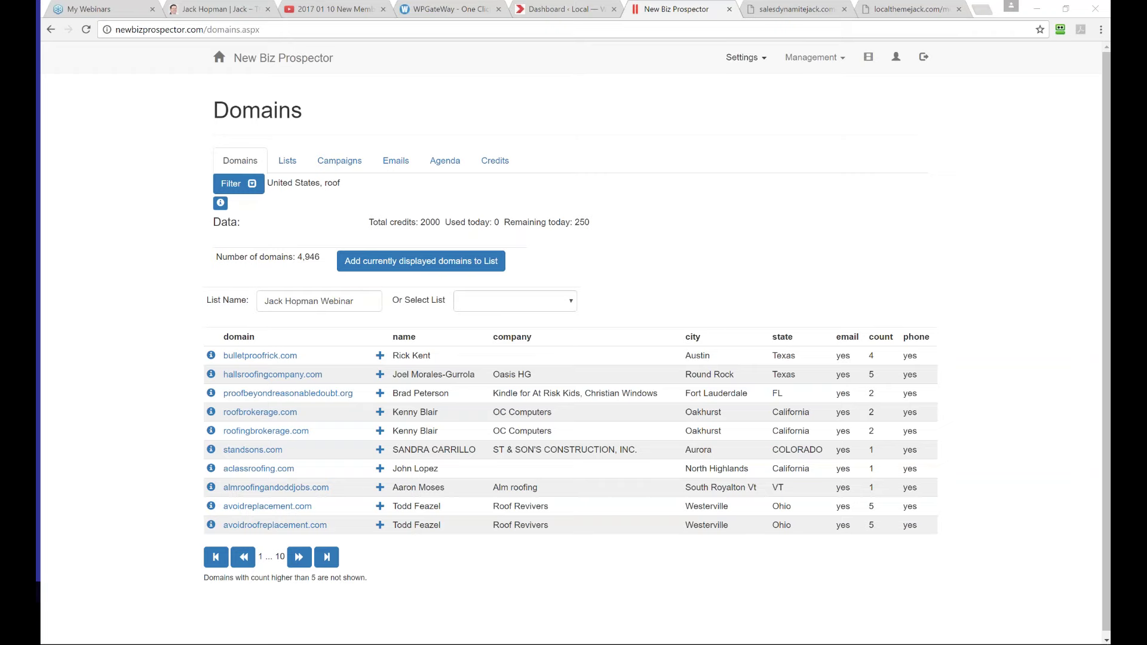
Step: On the salesdynamitejack.com members site, browse Dynamite, Lead Finder Jack and Local Theme Jack, ending on New Biz Prospector
{"action": "left_click", "coordinate": [815, 12]}
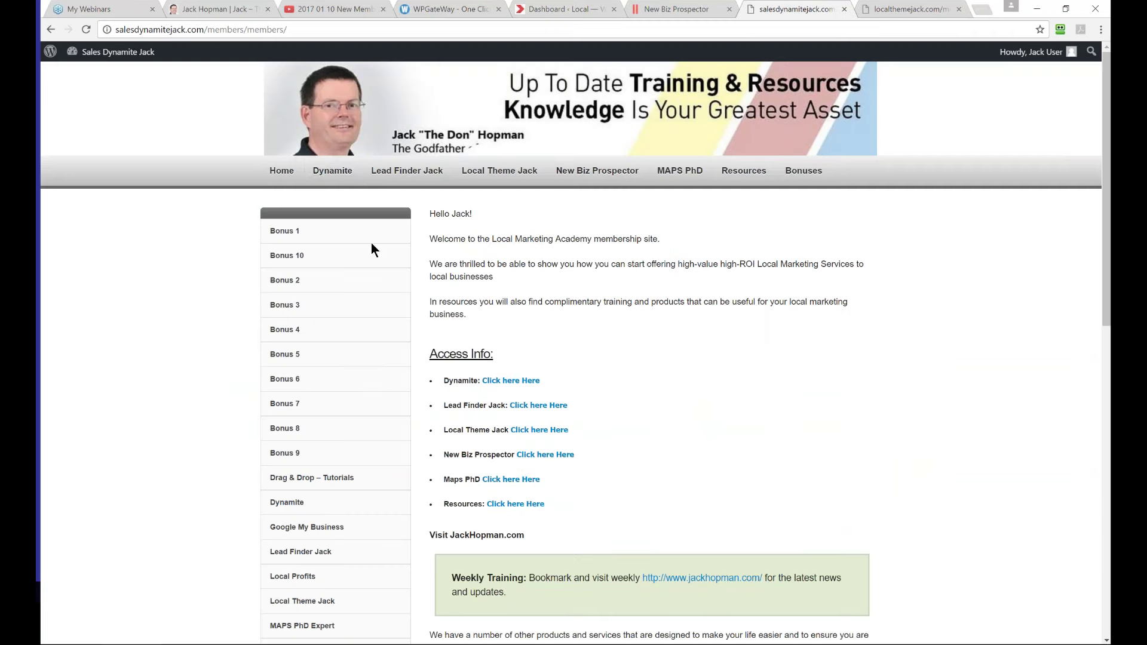
{"action": "left_click", "coordinate": [330, 179]}
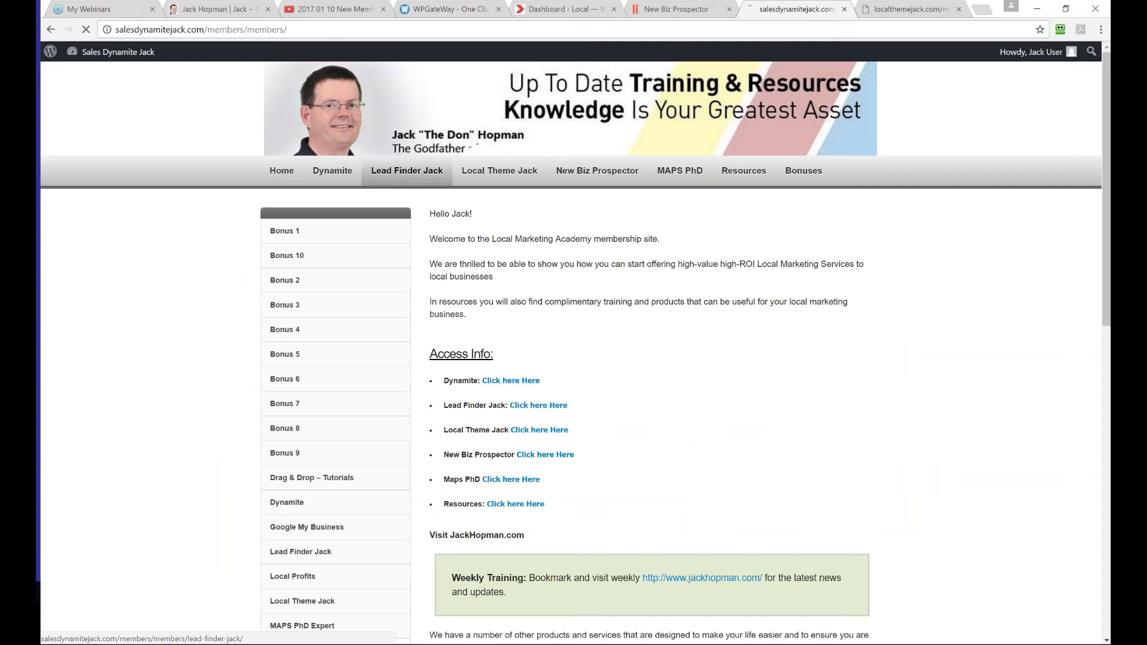
{"action": "left_click", "coordinate": [407, 171]}
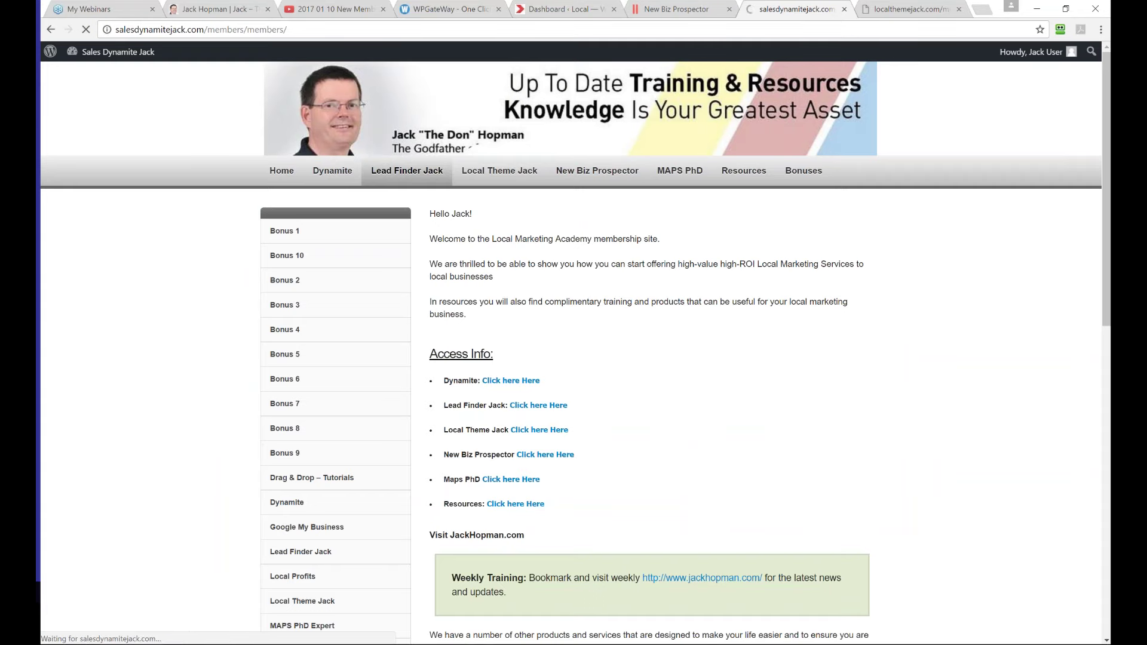
{"action": "left_click", "coordinate": [491, 173]}
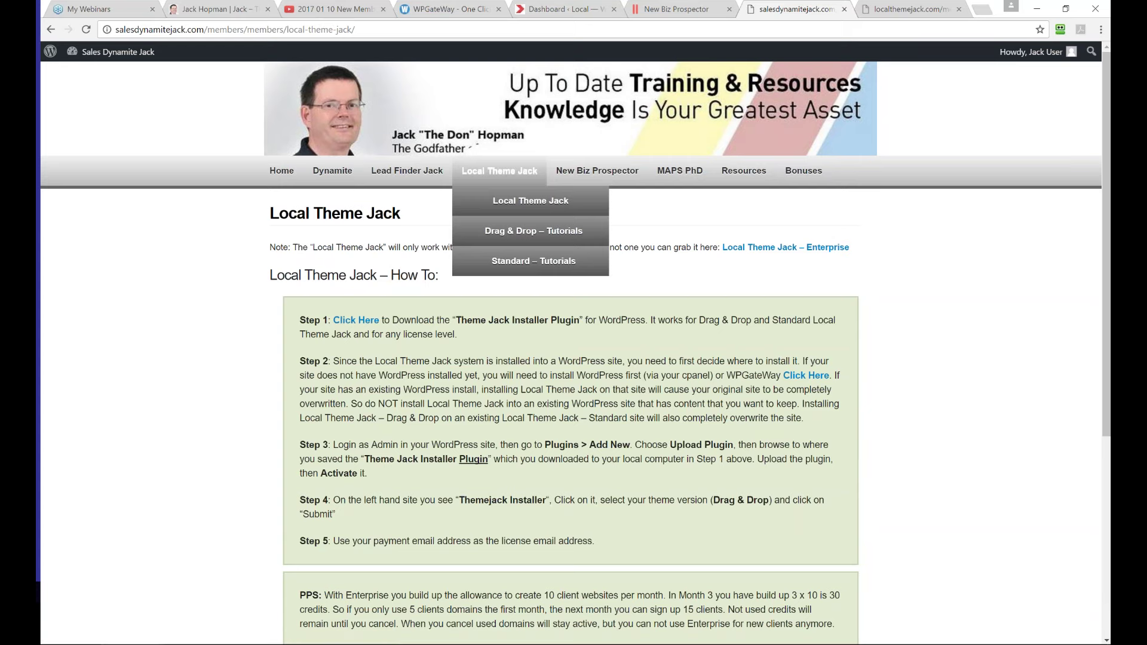
{"action": "left_click", "coordinate": [584, 172]}
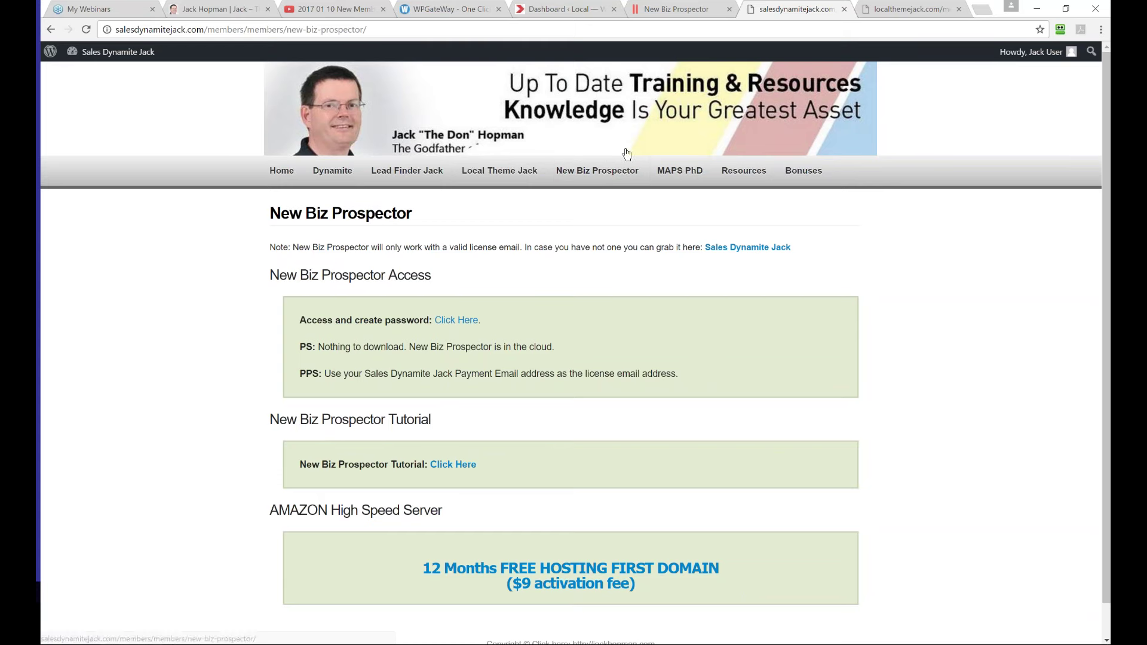
Step: View the MAPS PhD Google My Business training page, then return to the members welcome page
{"action": "left_click", "coordinate": [680, 172]}
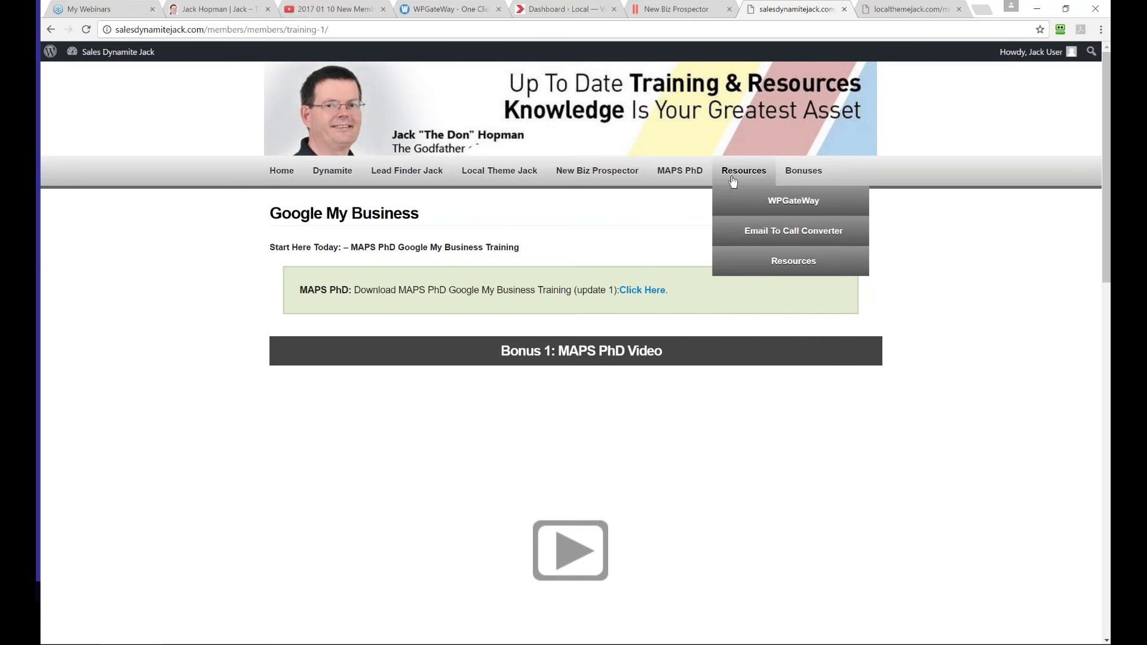
{"action": "mouse_move", "coordinate": [792, 169]}
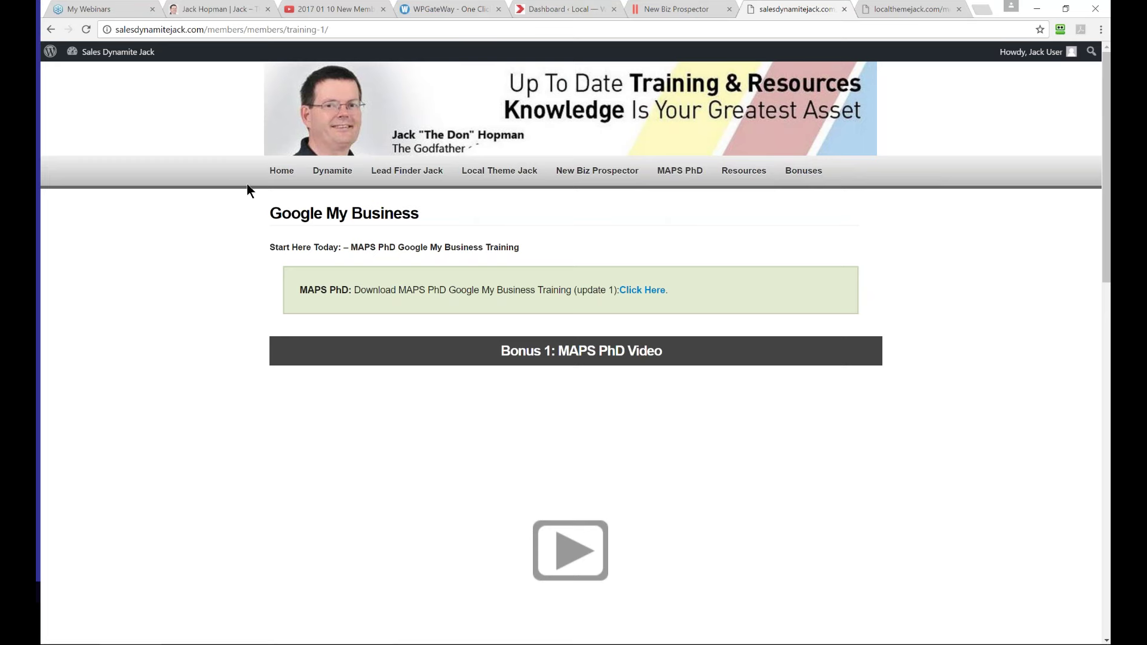
{"action": "left_click", "coordinate": [290, 174]}
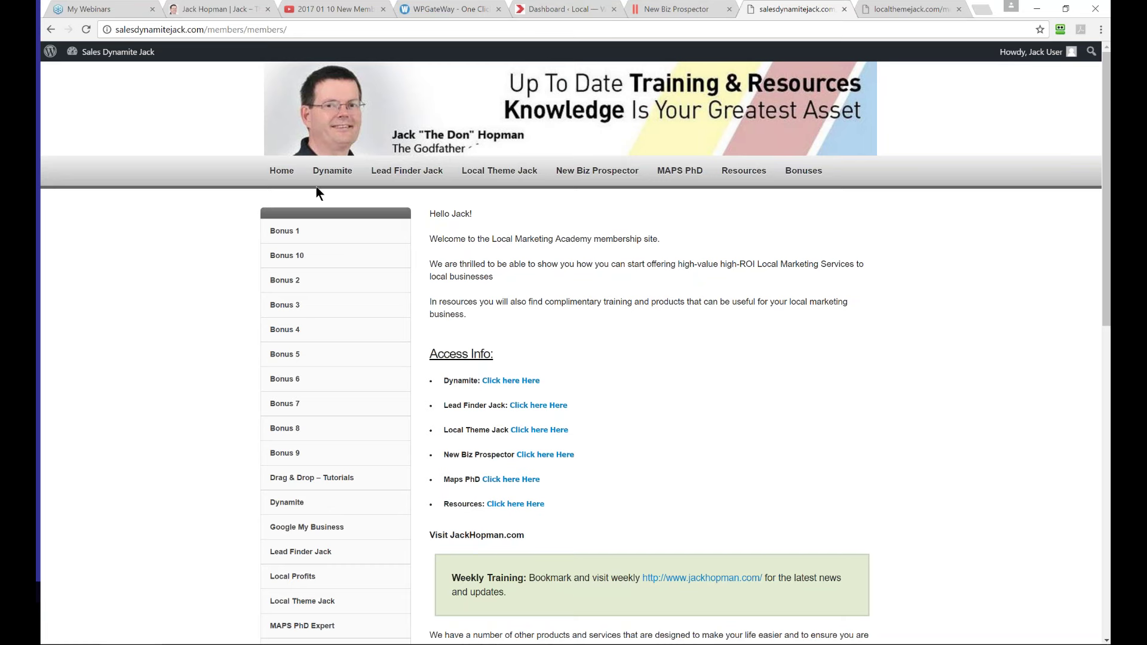
{"action": "mouse_move", "coordinate": [298, 185]}
Step: From the jackhopman.com home page, follow the prospecting tool's Get Access offer to its checkout
{"action": "left_click", "coordinate": [191, 9]}
{"action": "scroll", "coordinate": [485, 401], "scroll_direction": "down", "scroll_amount": 4}
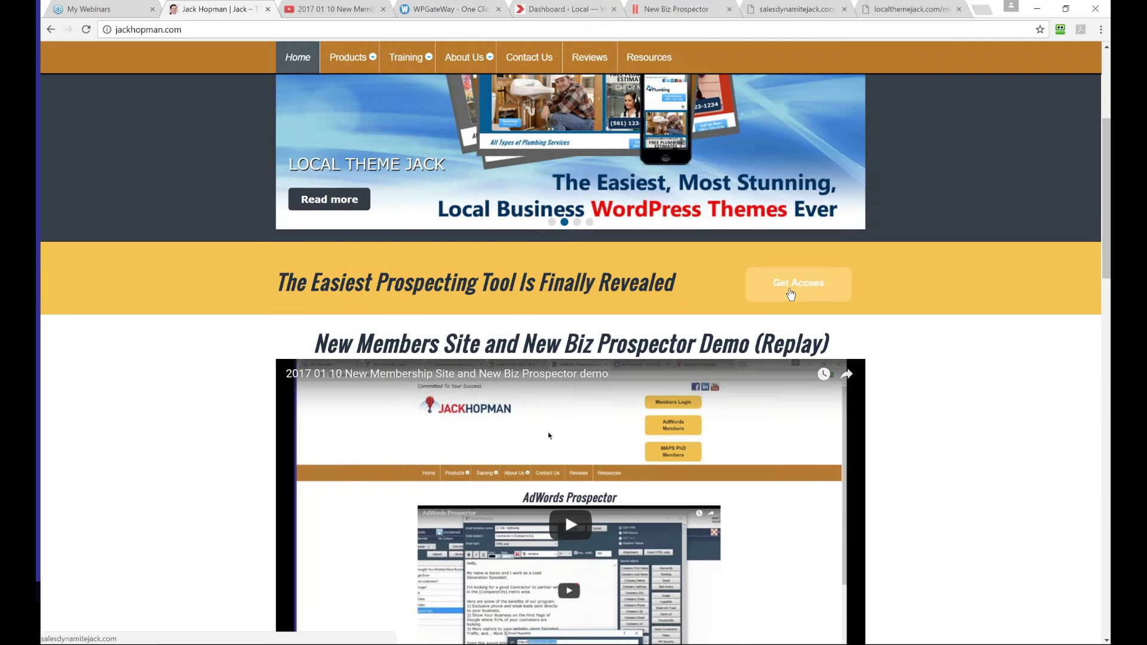
{"action": "left_click", "coordinate": [790, 294]}
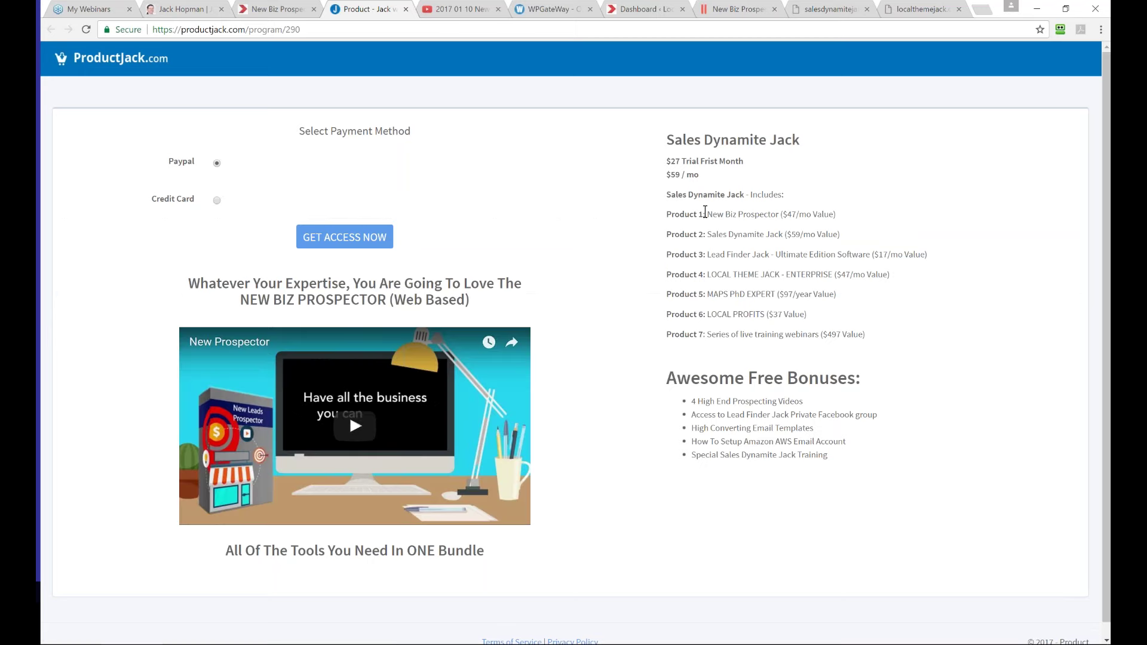
Step: Highlight the bundled products: New Biz Prospector, Sales Dynamite Jack, LOCAL THEME JACK - ENTERPRISE, MAPS PhD EXPERT
{"action": "left_click_drag", "start_coordinate": [705, 212], "coordinate": [844, 207]}
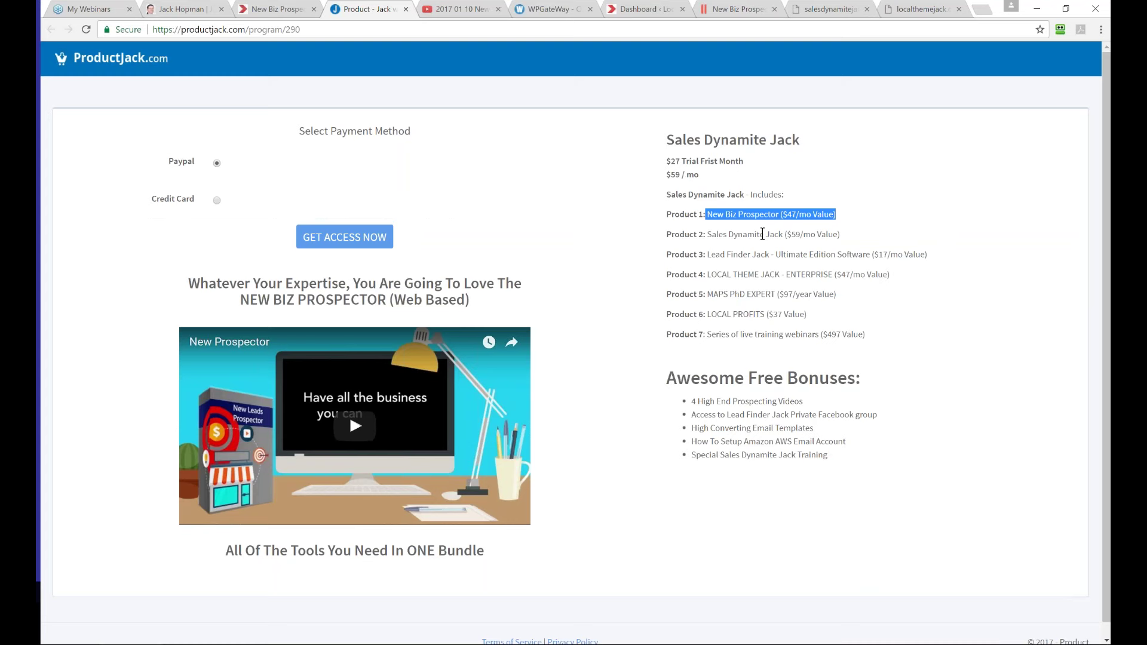
{"action": "left_click_drag", "start_coordinate": [714, 237], "coordinate": [824, 255]}
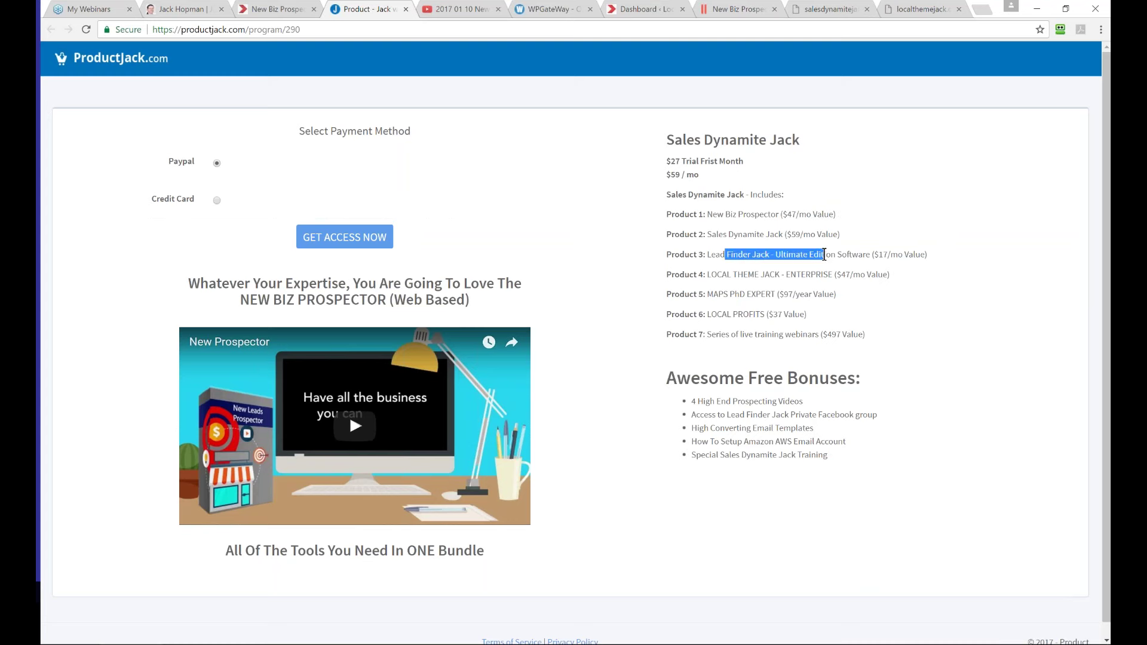
{"action": "left_click", "coordinate": [766, 254]}
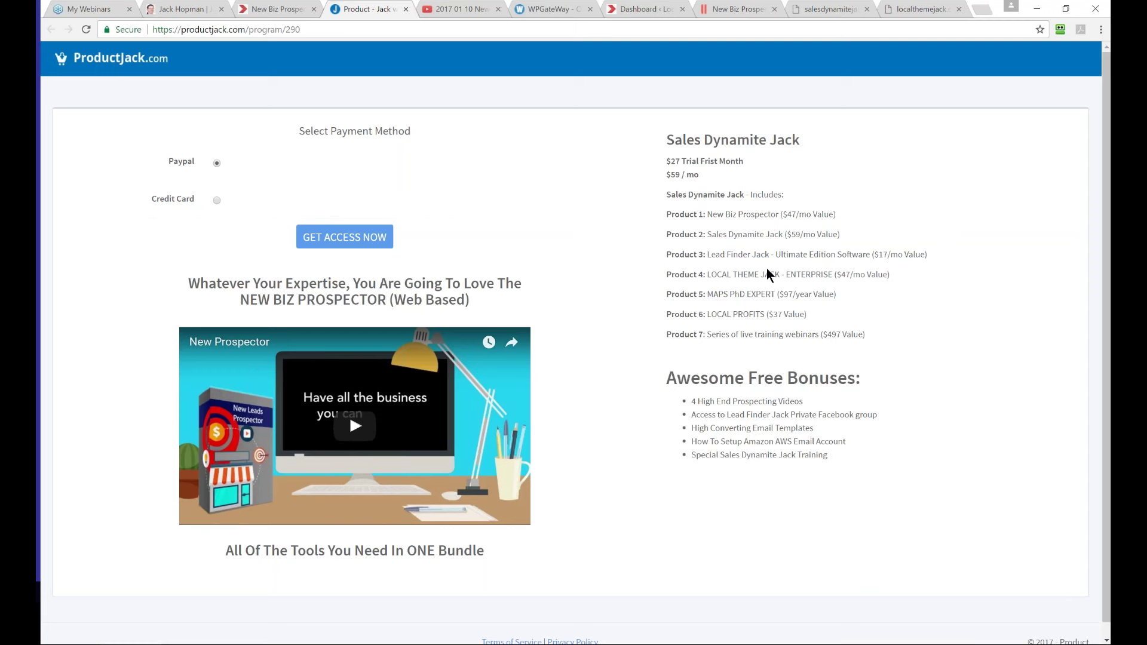
{"action": "left_click_drag", "start_coordinate": [722, 275], "coordinate": [823, 268]}
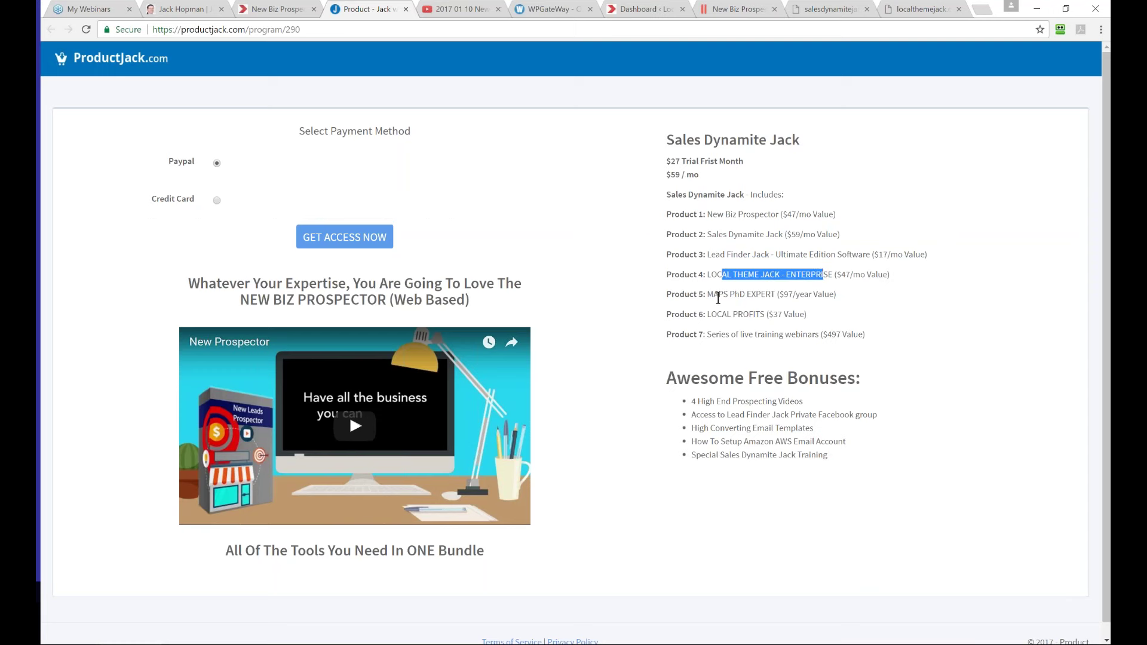
{"action": "left_click_drag", "start_coordinate": [718, 295], "coordinate": [742, 335]}
{"action": "scroll", "coordinate": [658, 341], "scroll_direction": "down", "scroll_amount": 1}
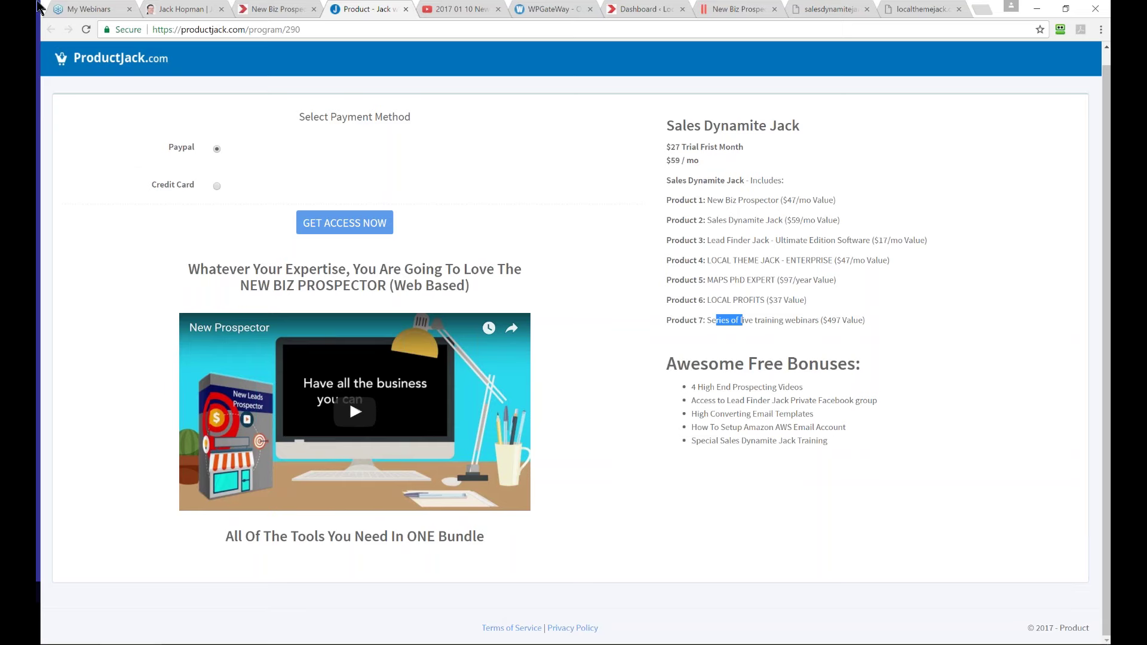
{"action": "left_click", "coordinate": [202, 19]}
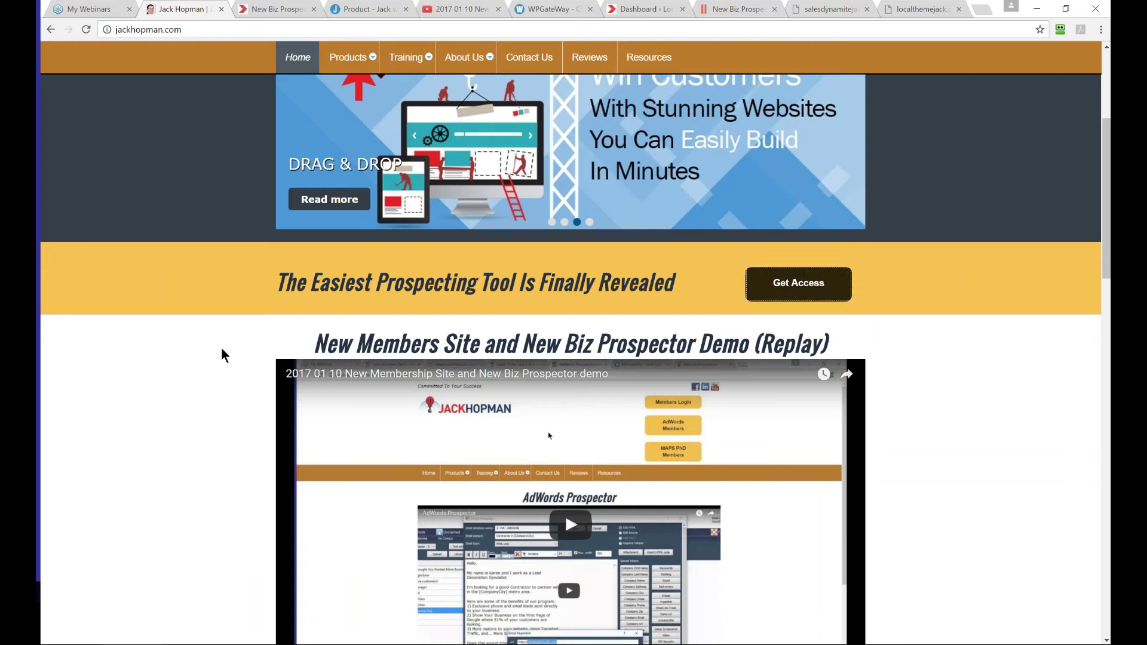
{"action": "scroll", "coordinate": [548, 441], "scroll_direction": "up", "scroll_amount": 3}
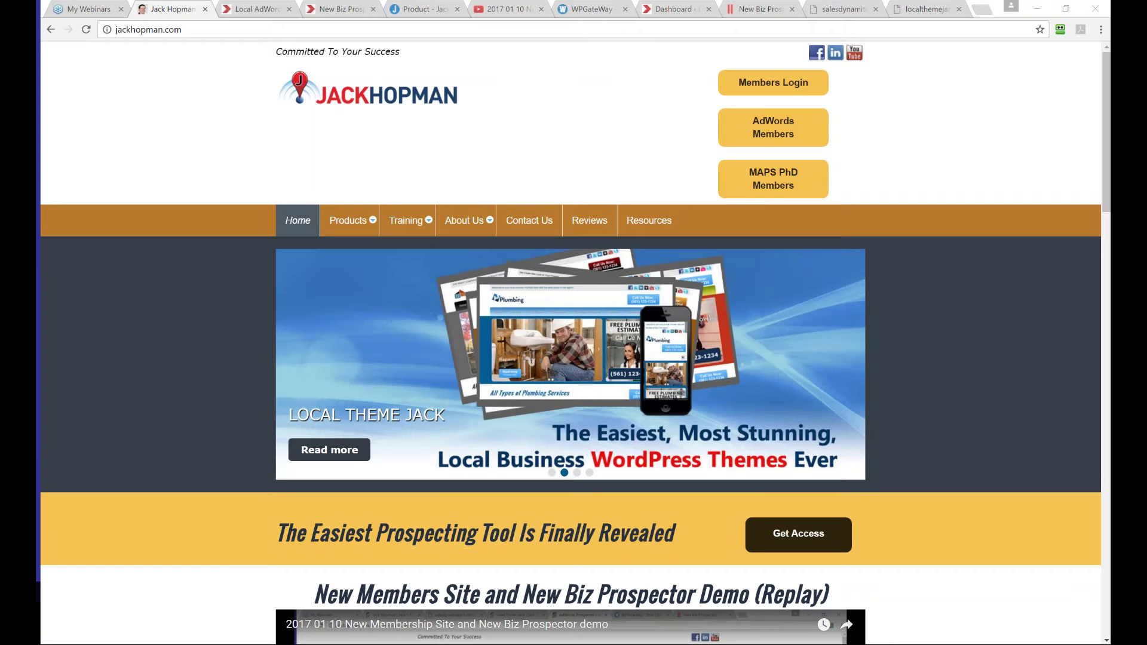
Step: Scroll the salesdynamitejack.com sales page down to the yellow GET ACCESS NOW! button and open the checkout
{"action": "scroll", "coordinate": [686, 503], "scroll_direction": "down", "scroll_amount": 2}
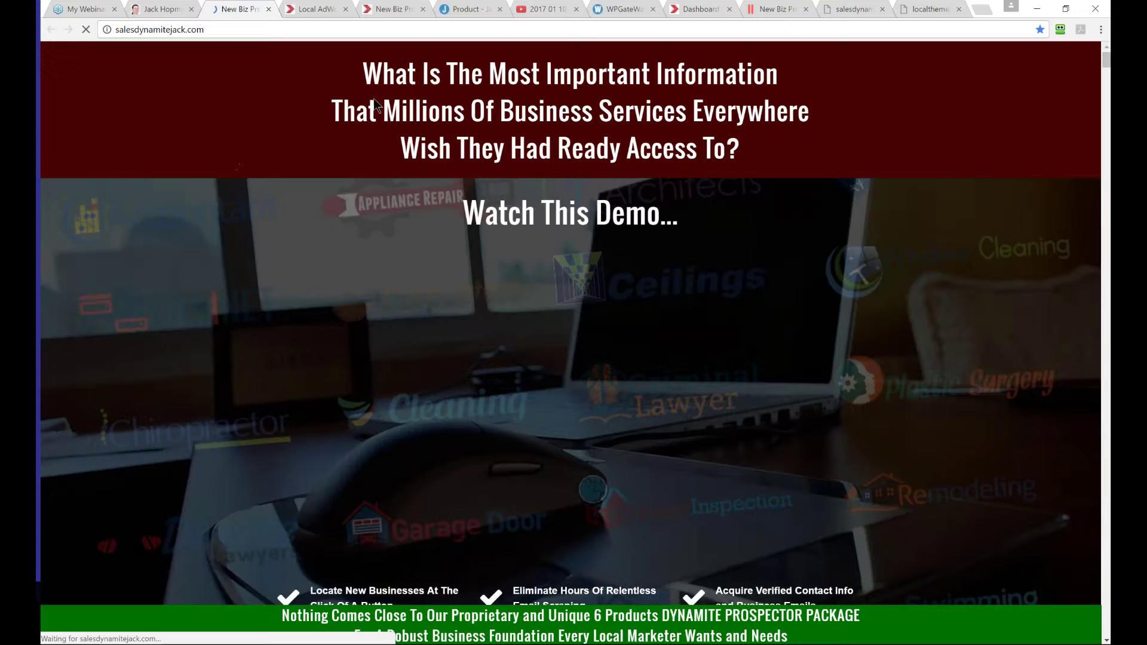
{"action": "scroll", "coordinate": [546, 176], "scroll_direction": "down", "scroll_amount": 7}
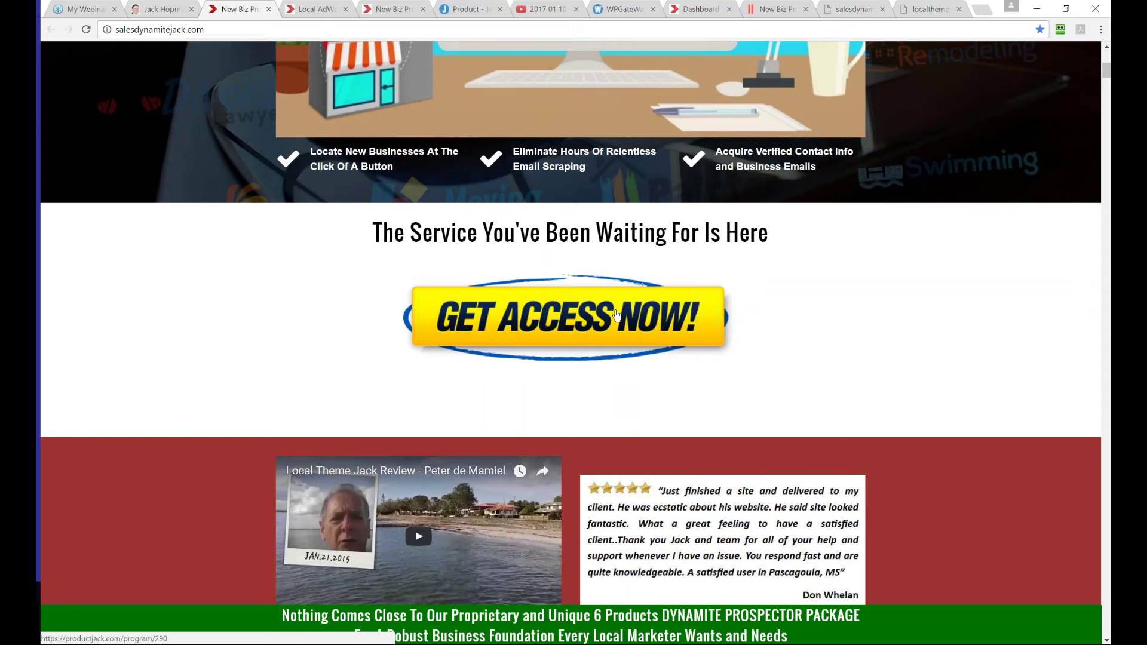
{"action": "left_click", "coordinate": [616, 314]}
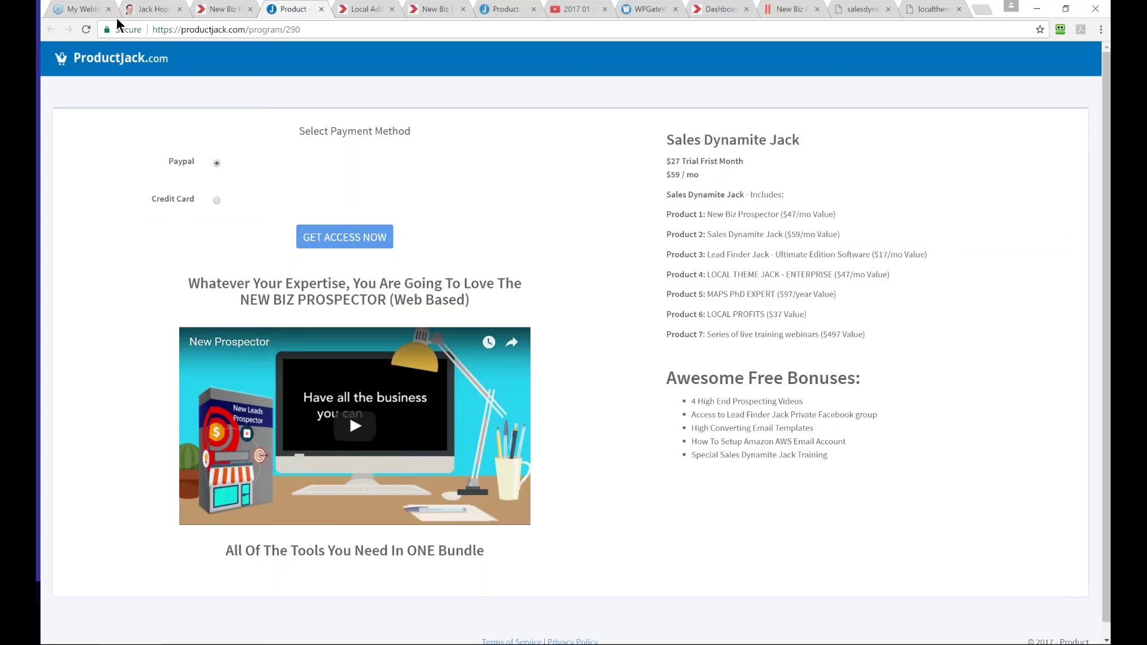